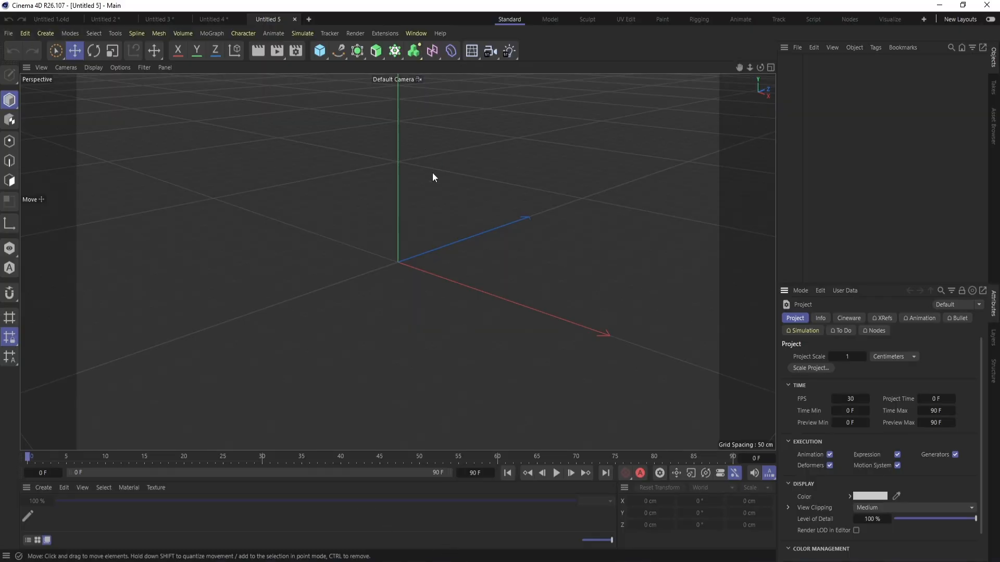
- Add a cylinder primitive and show the viewport in Gouraud Shading (Lines)
left_click(321, 54)
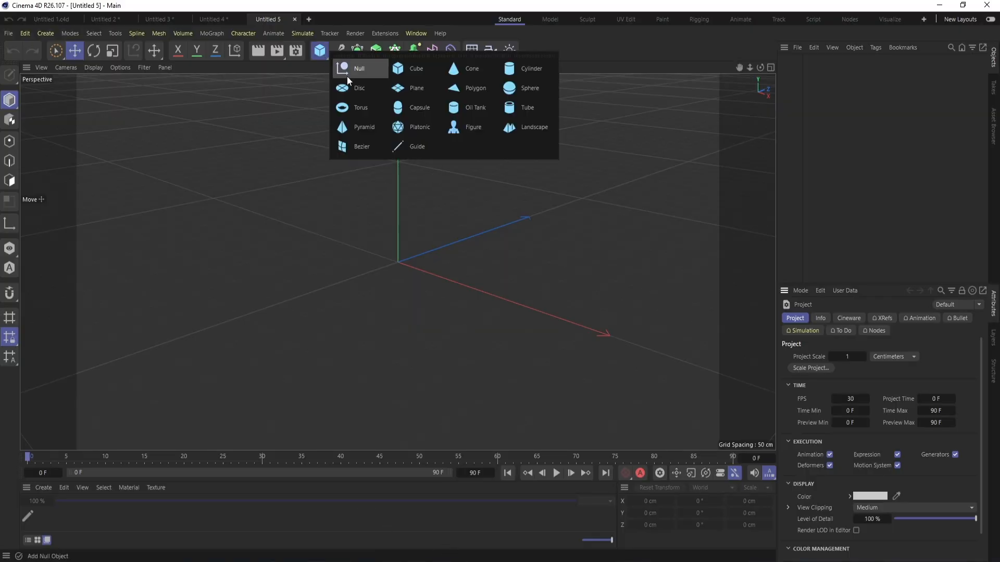
left_click(514, 71)
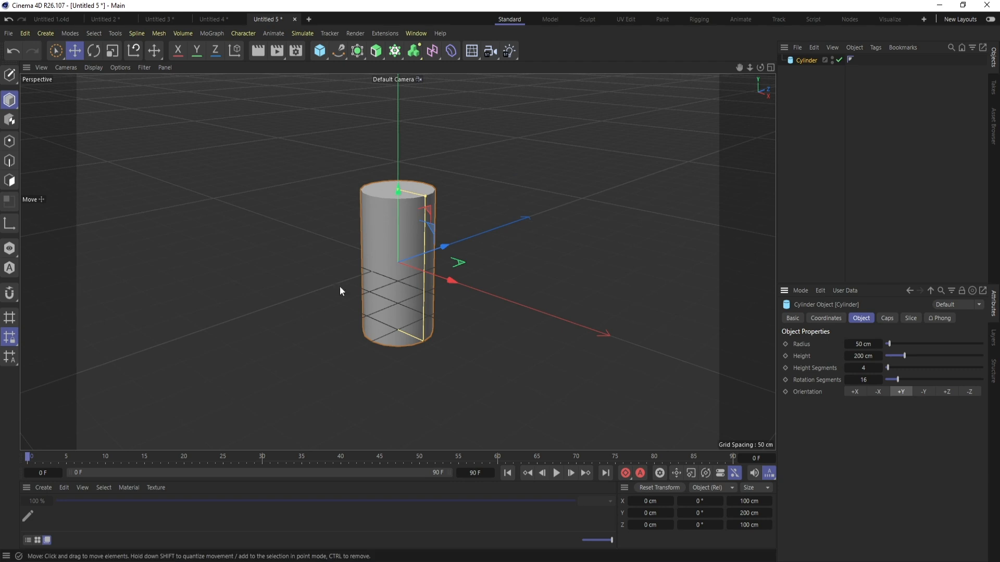
left_click(95, 67)
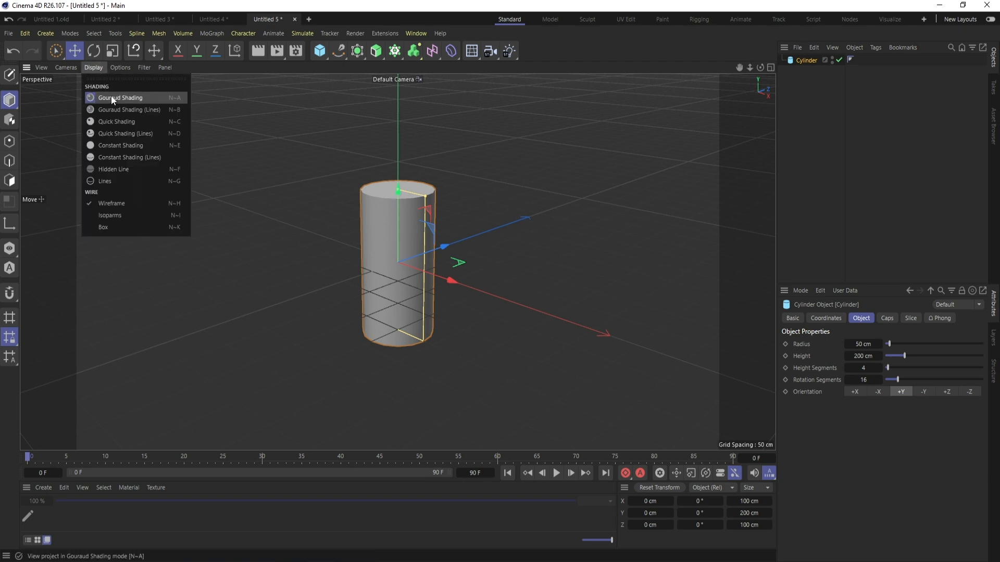
left_click(136, 109)
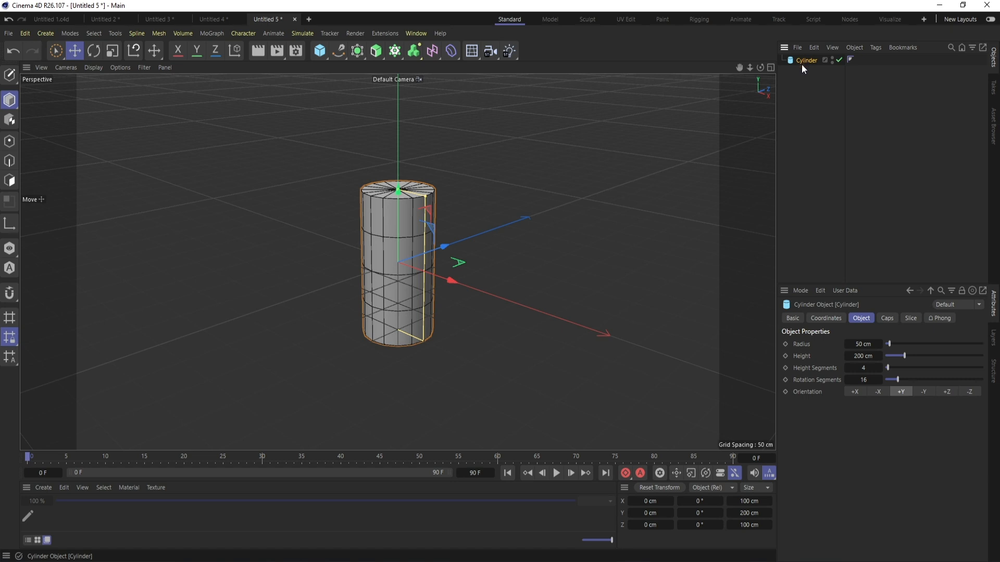
- Set the cylinder's radius to 150 cm, height to 5 cm and rotation segments to 100
double_click(863, 344)
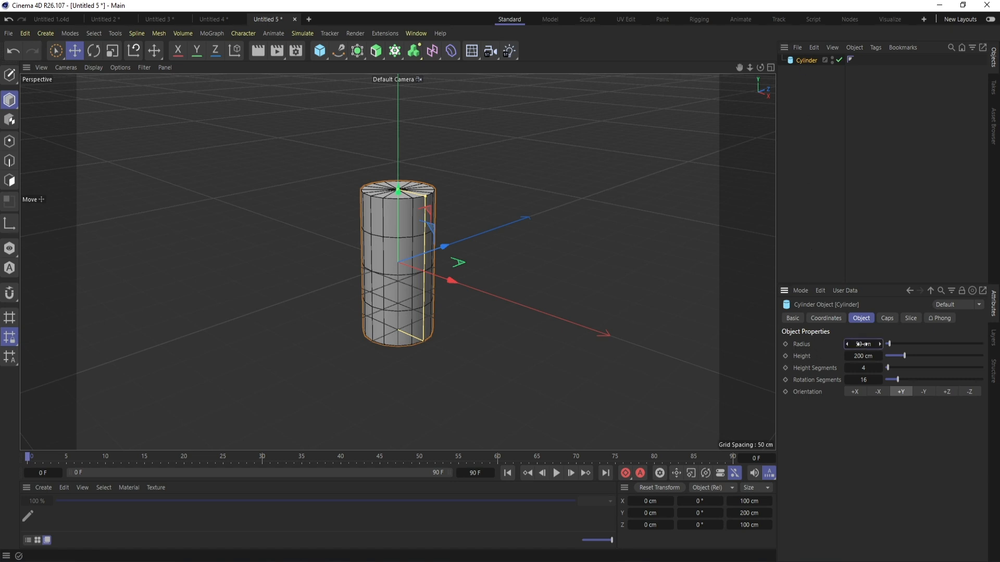
type("15")
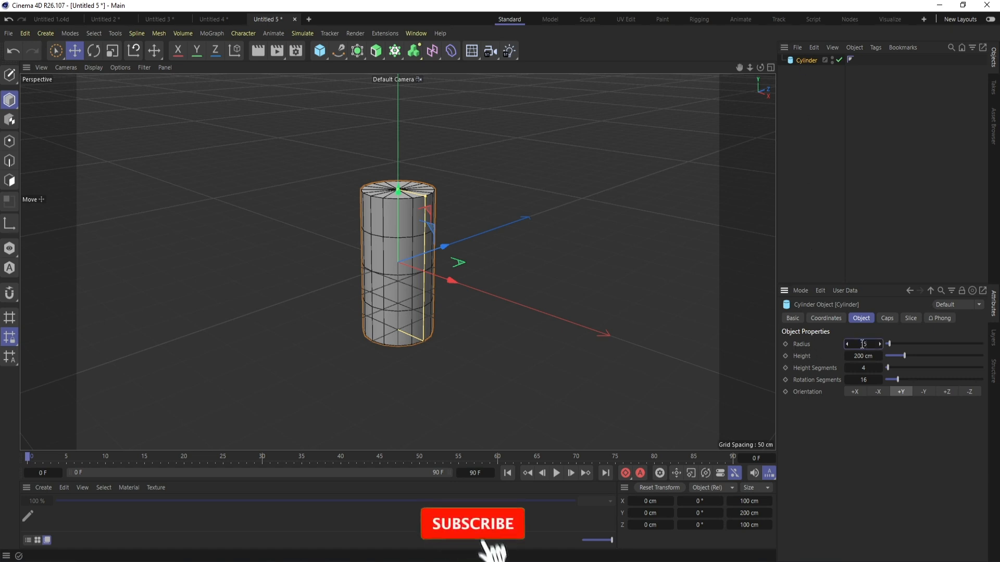
type("0")
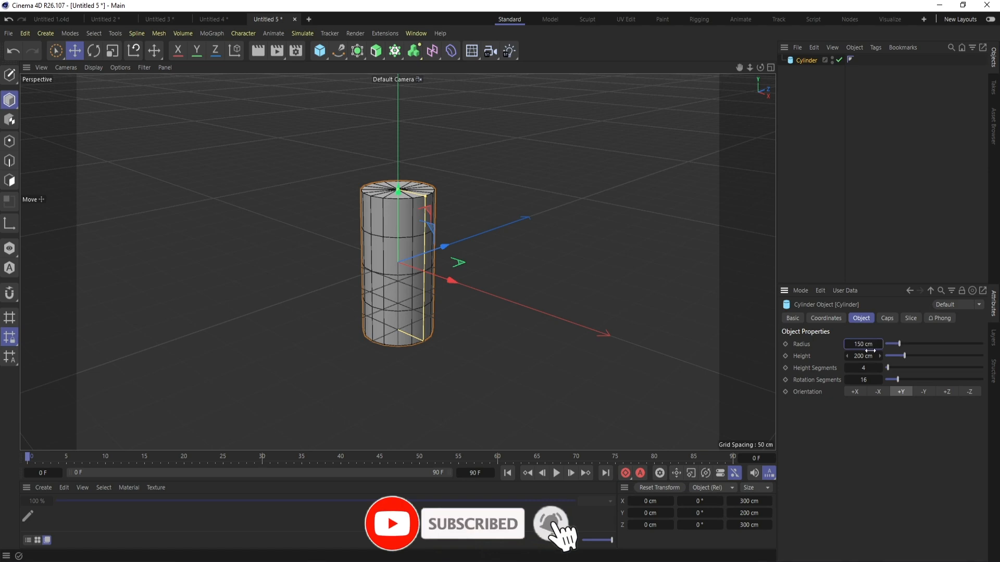
key("Return")
double_click(862, 357)
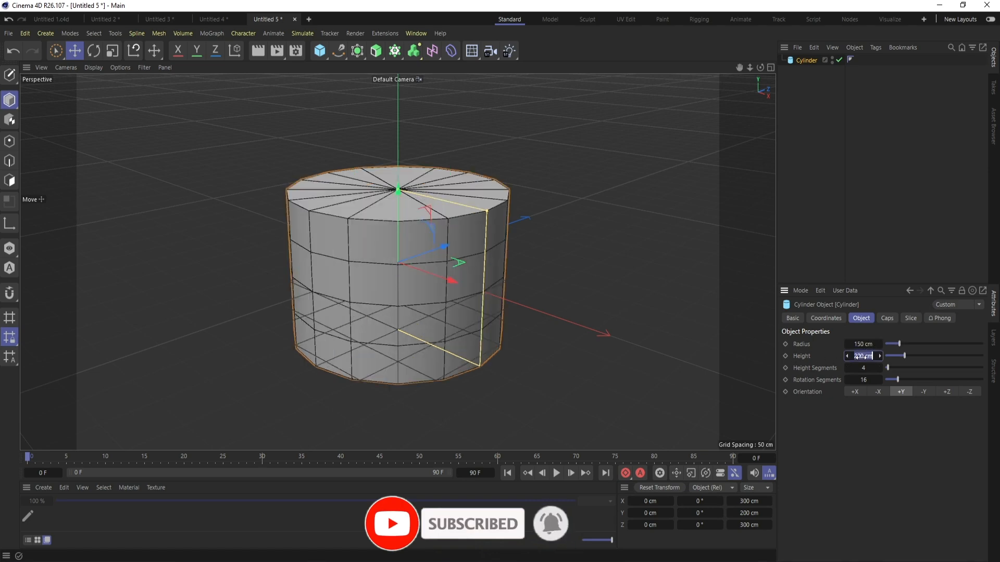
type("5")
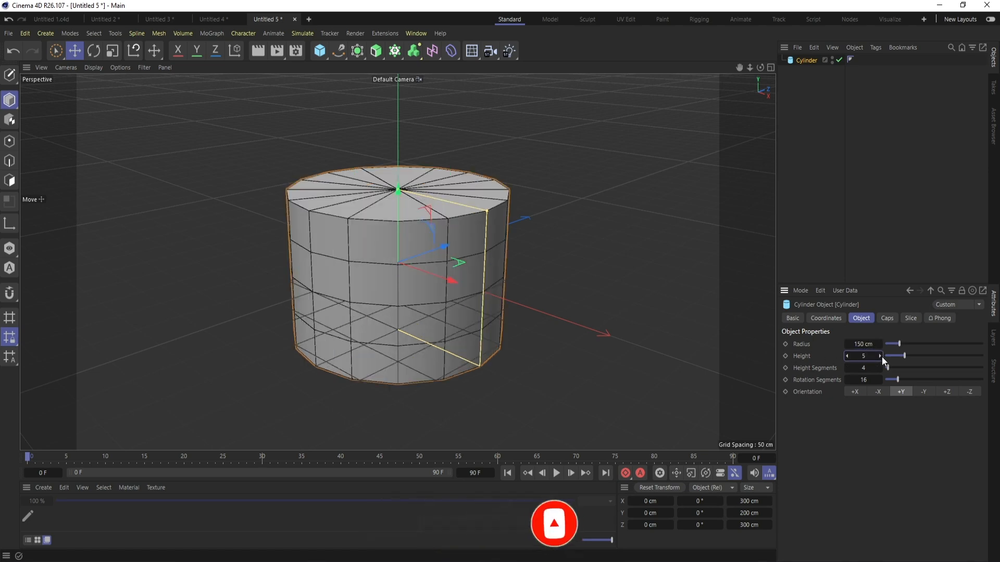
key("Return")
double_click(862, 381)
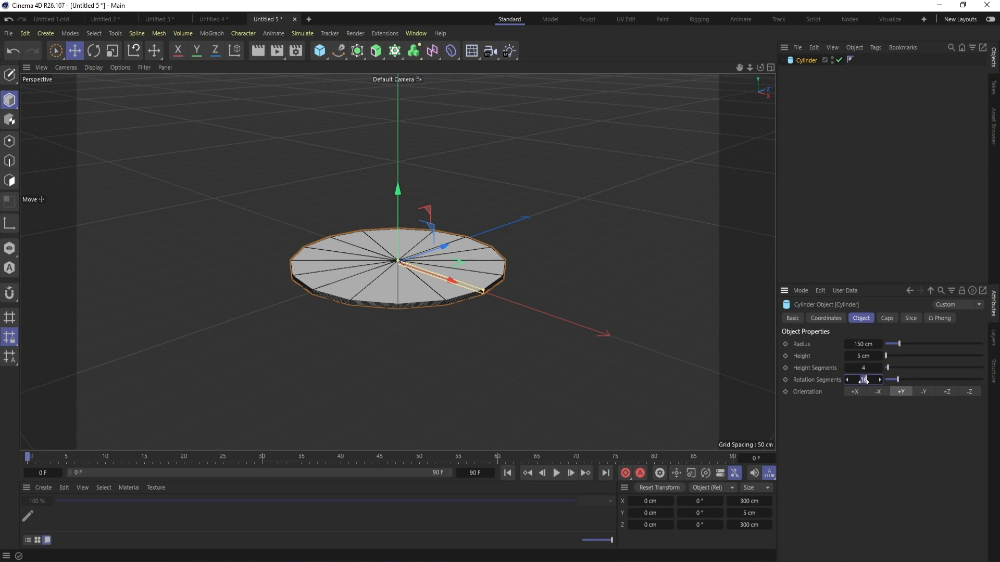
type("100")
key("Return")
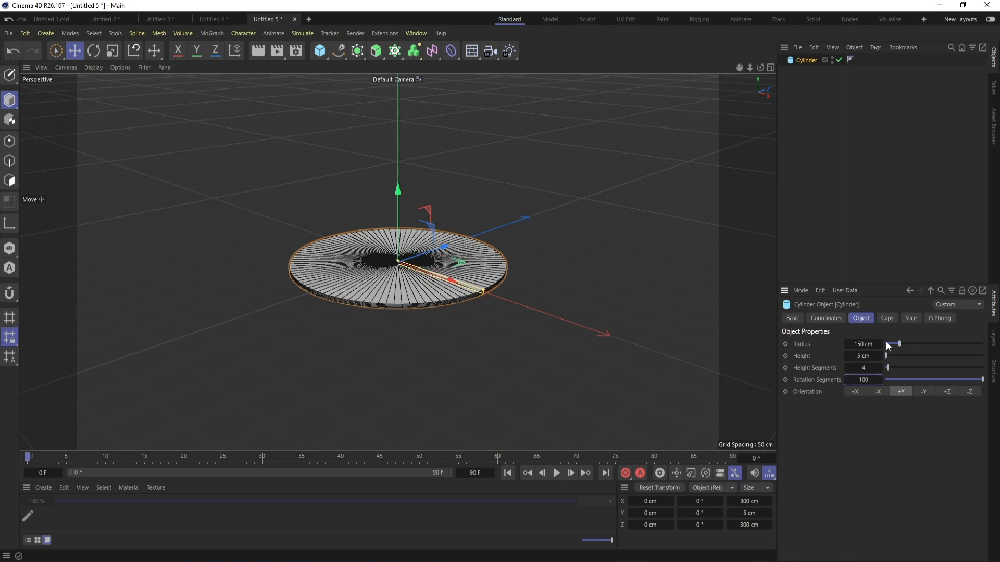
- Enable a 2 cm fillet on the cylinder's caps and raise the disc to about 121 cm on Y
left_click(887, 318)
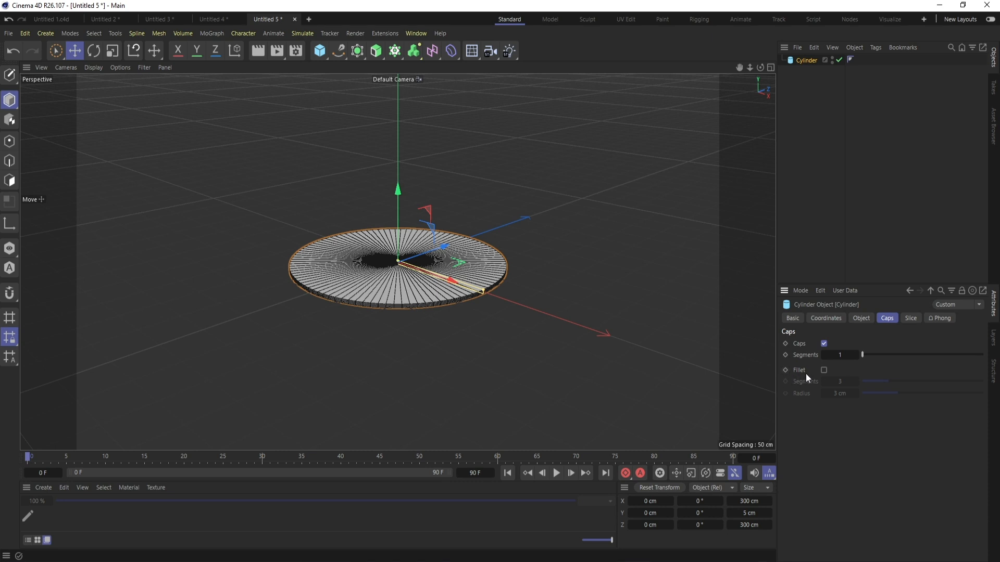
left_click(824, 370)
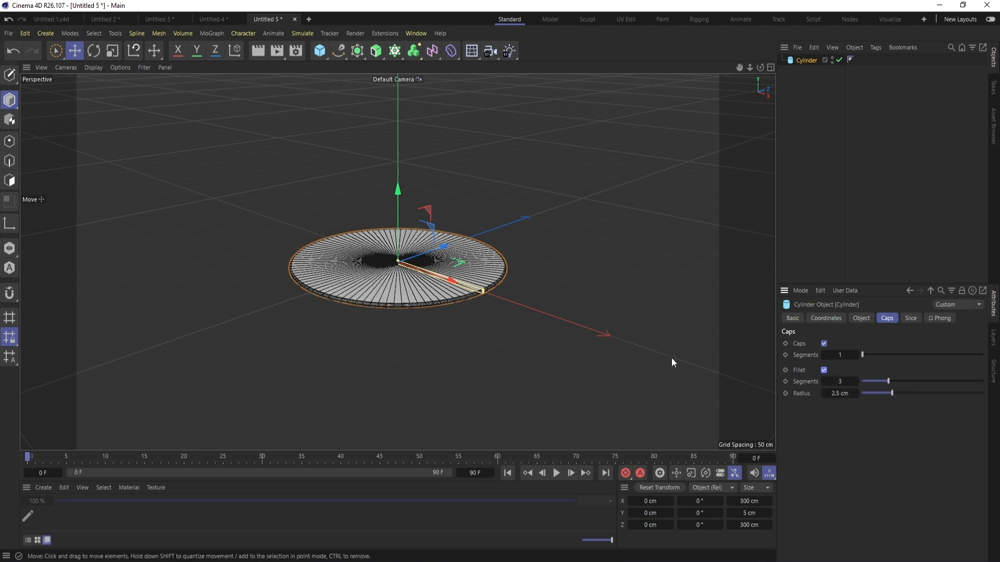
left_click(832, 394)
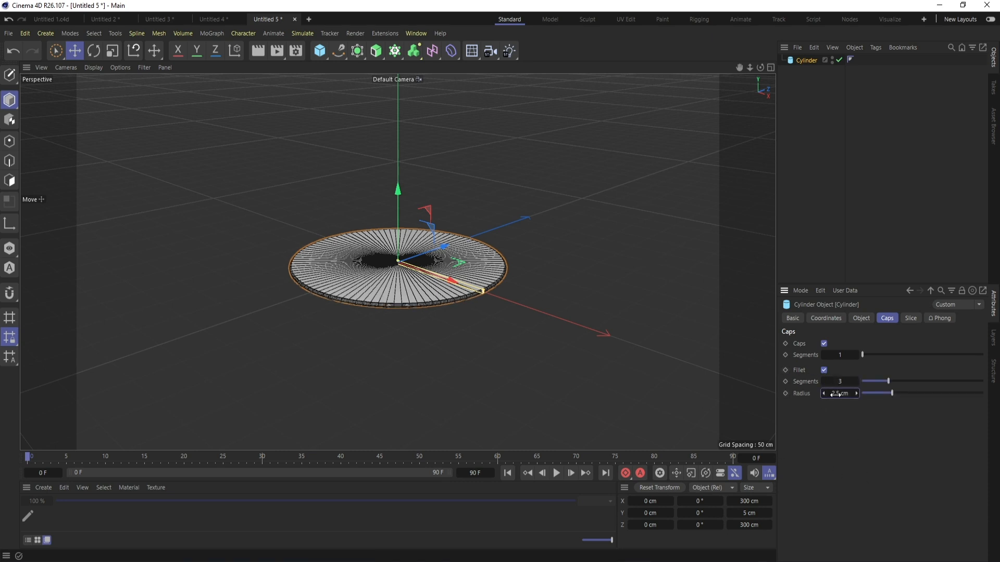
type("2")
key("Return")
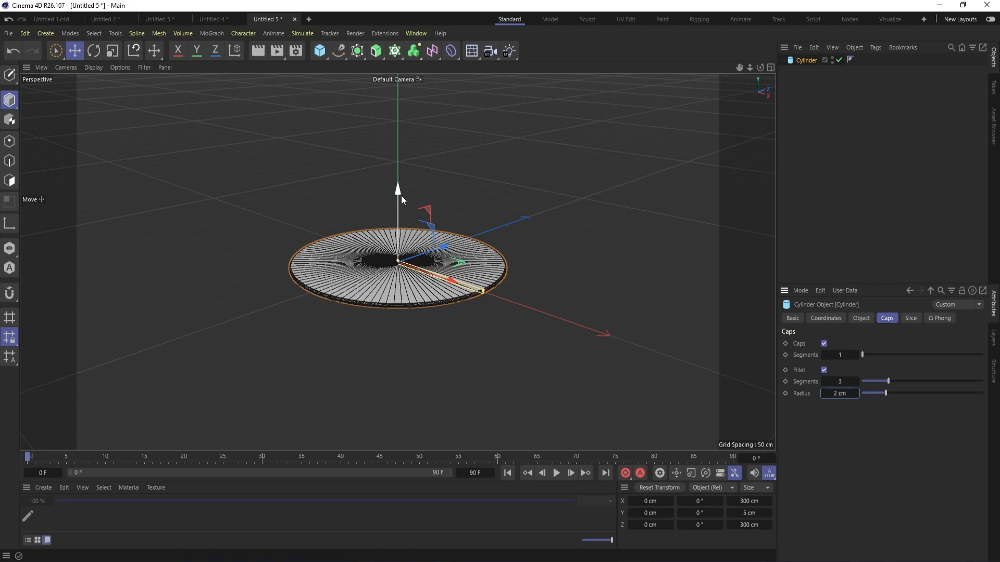
left_click_drag(398, 191, 393, 101)
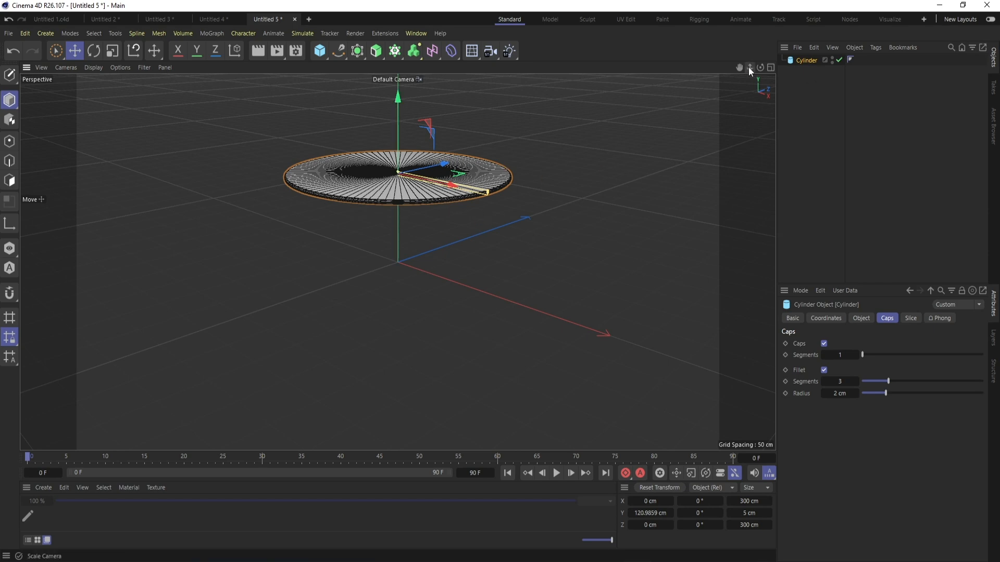
- Add a circle spline on the XZ plane with a 140 cm radius and raise it to about 105 cm on Y, beneath the disc
left_click_drag(750, 67, 748, 94)
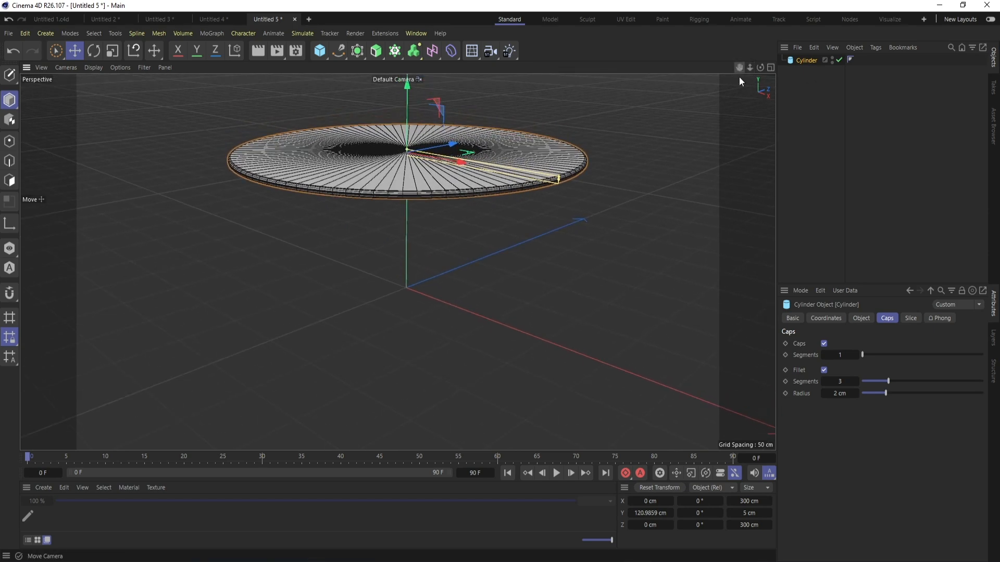
left_click(340, 51)
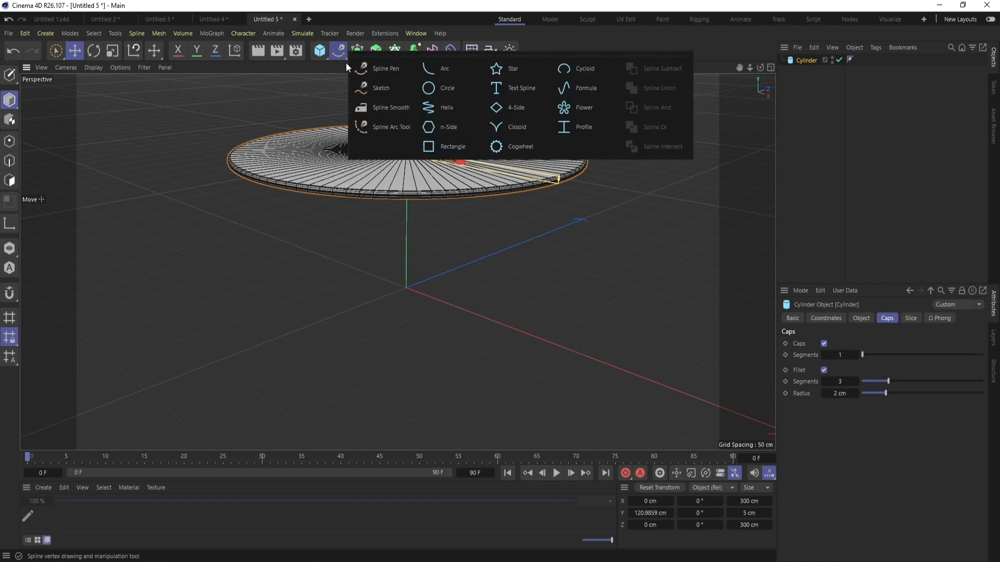
left_click(448, 89)
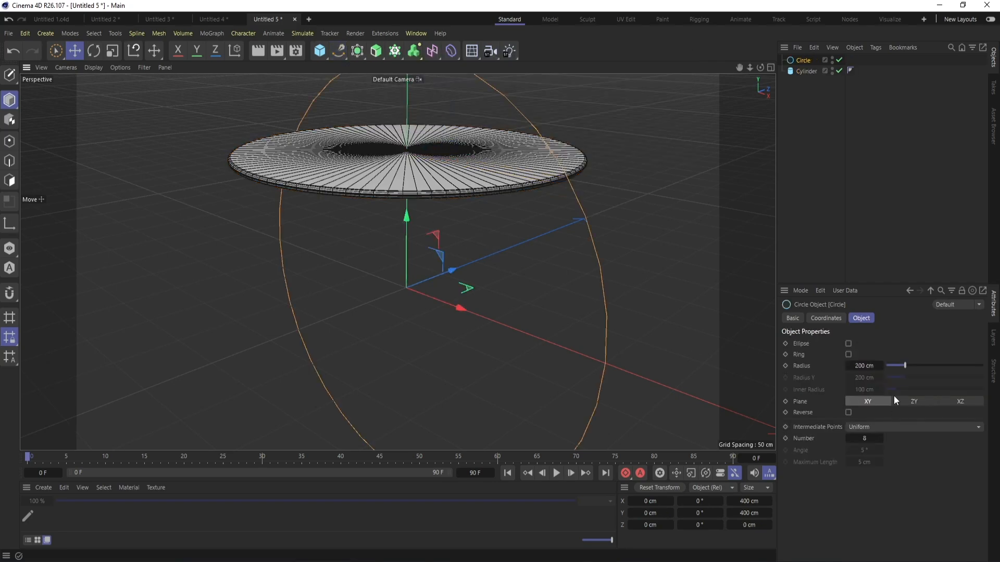
left_click(963, 402)
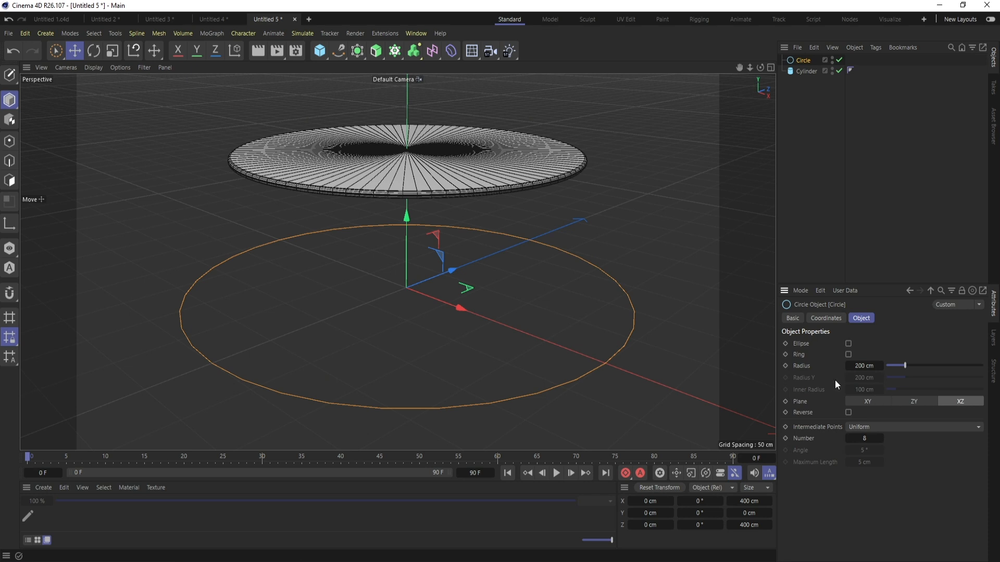
left_click(863, 366)
key("BackSpace")
type("140")
key("Return")
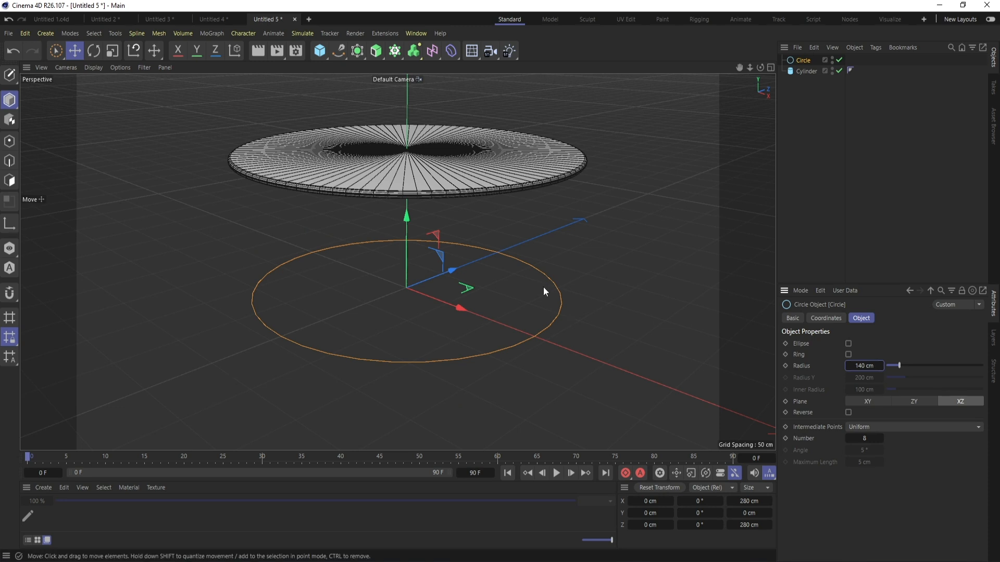
left_click_drag(407, 217, 423, 96)
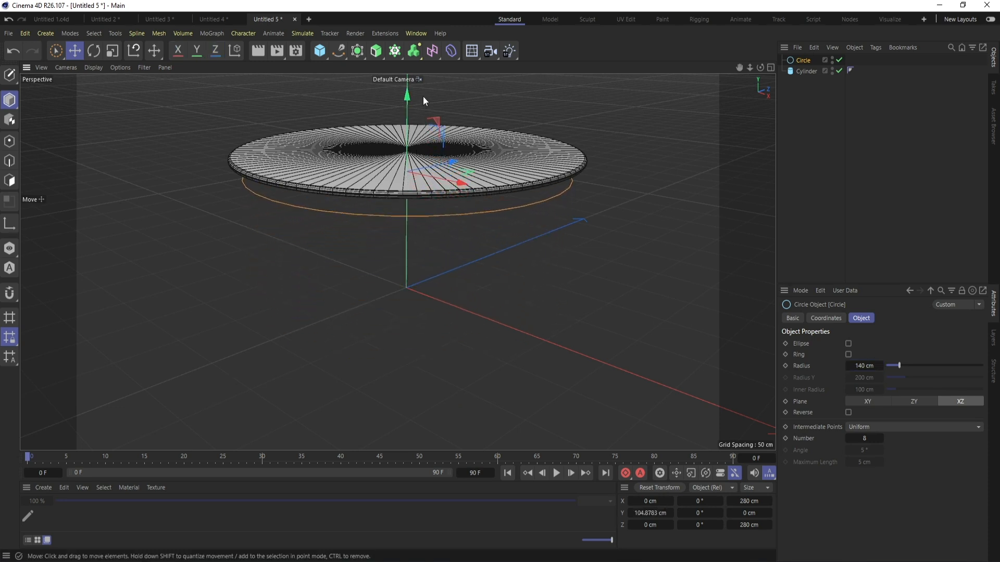
- Add a rectangle spline with a width of 5 cm and a height of 10 cm
left_click(338, 51)
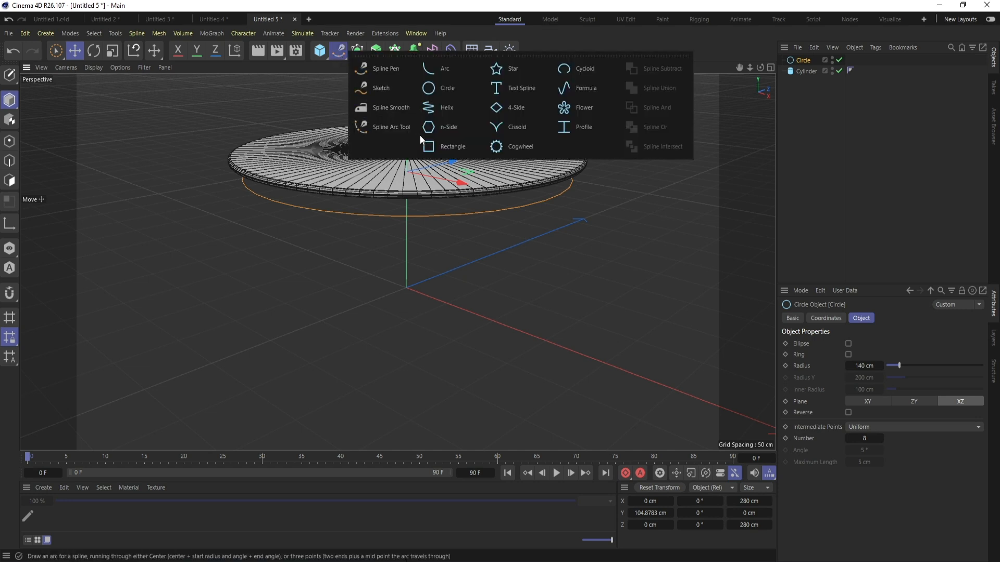
left_click(455, 152)
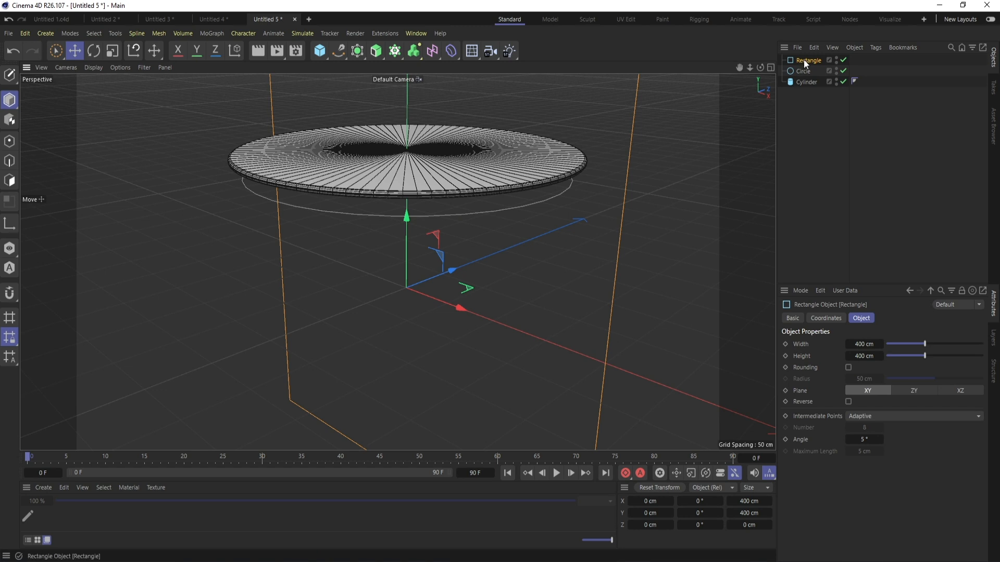
left_click(870, 344)
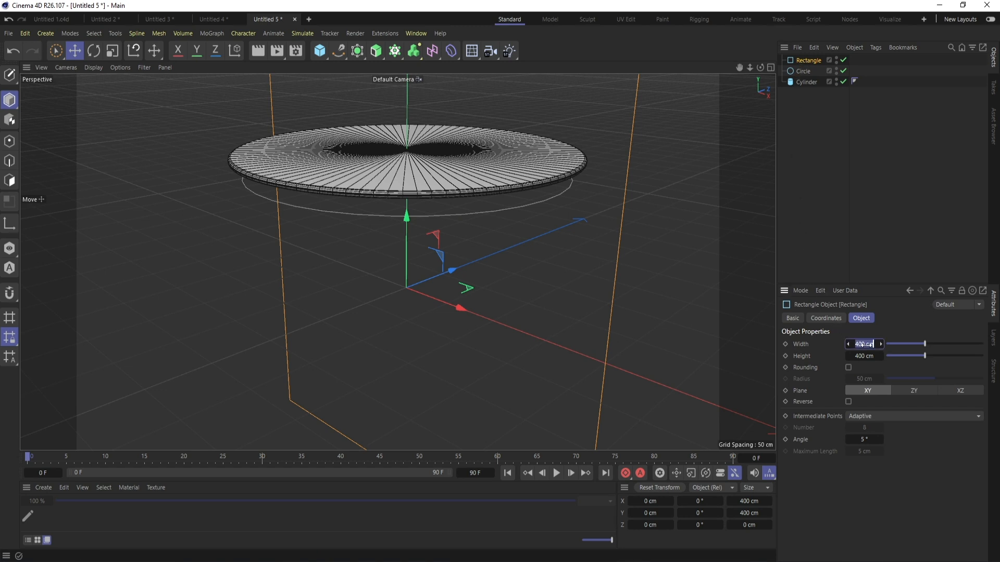
type("5")
left_click(864, 357)
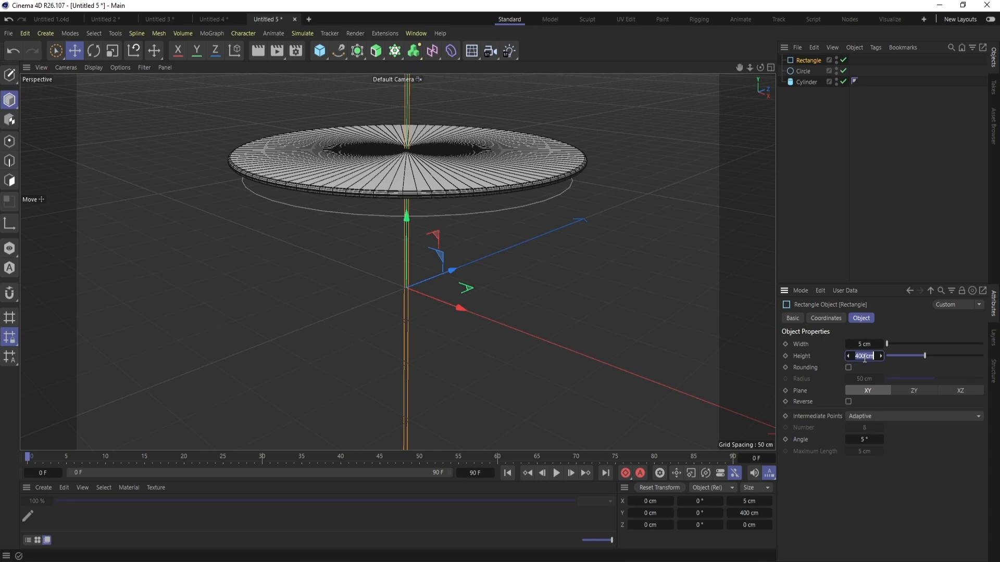
key("BackSpace")
type("10")
key("Return")
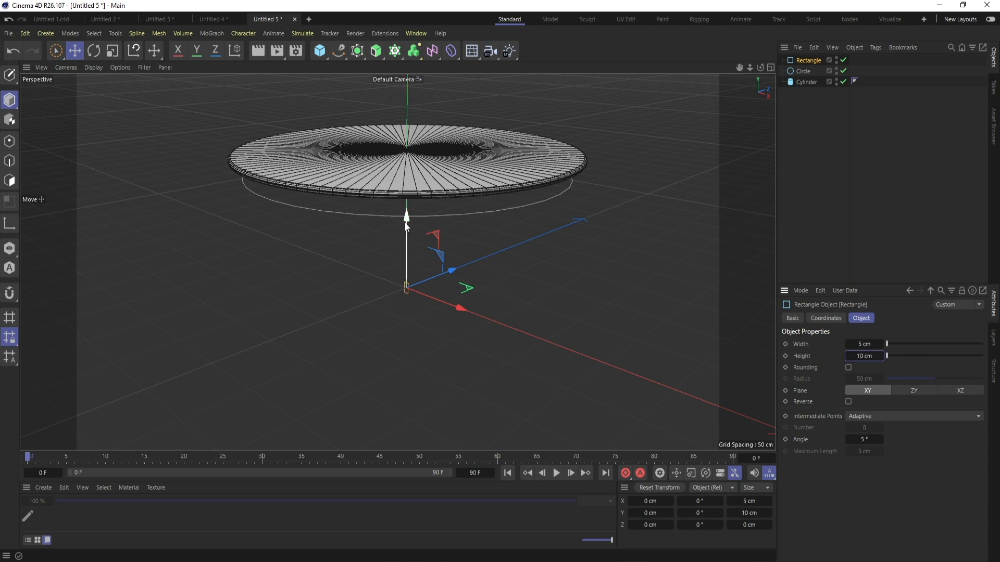
- Raise the small rectangle spline to about 108 cm on Y, just below the disc
left_click_drag(404, 220, 406, 114)
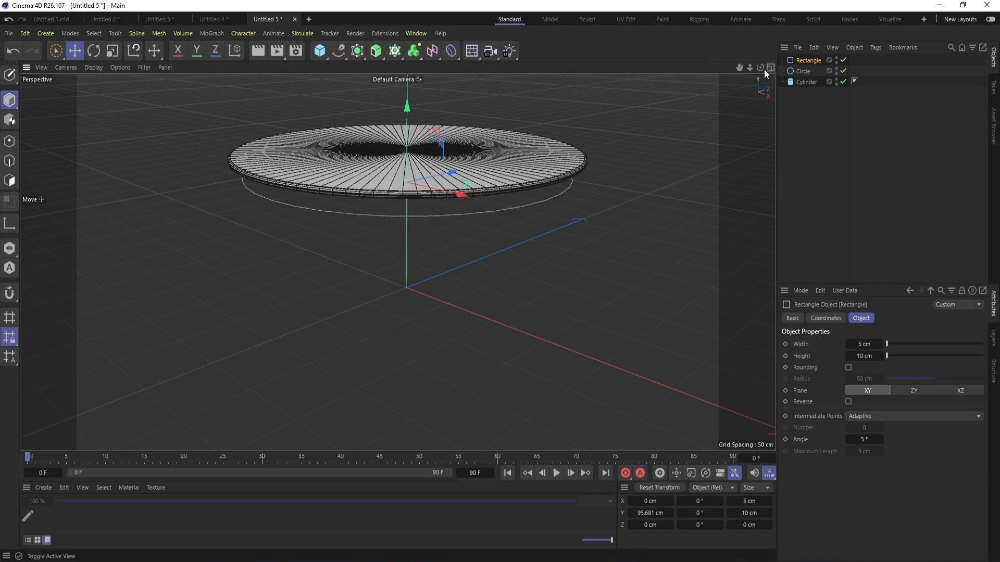
left_click_drag(762, 67, 761, 41)
left_click_drag(408, 102, 408, 93)
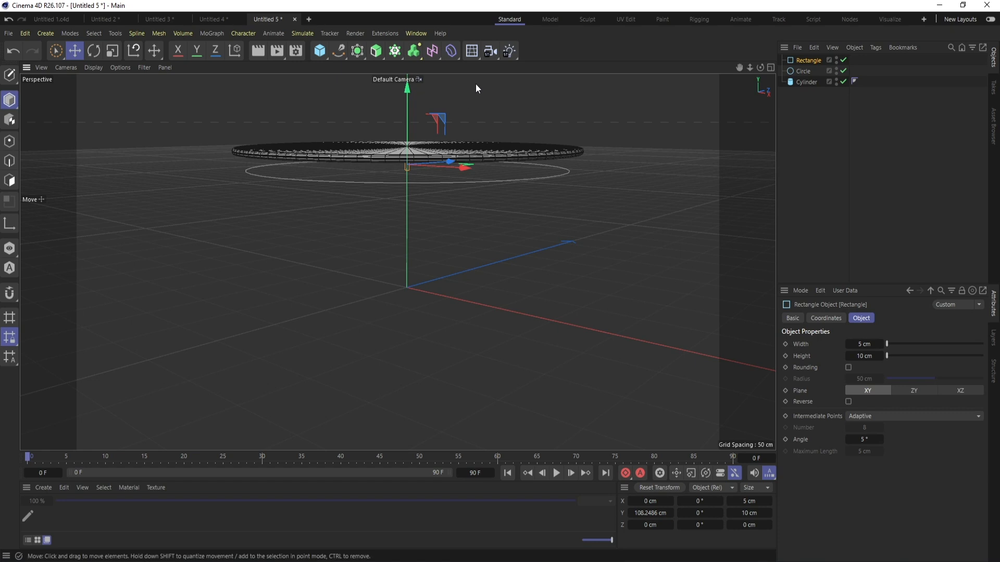
- Add a Sweep generator, nest the rectangle and circle splines inside it to form a ring, and select the Sweep
left_click(378, 55)
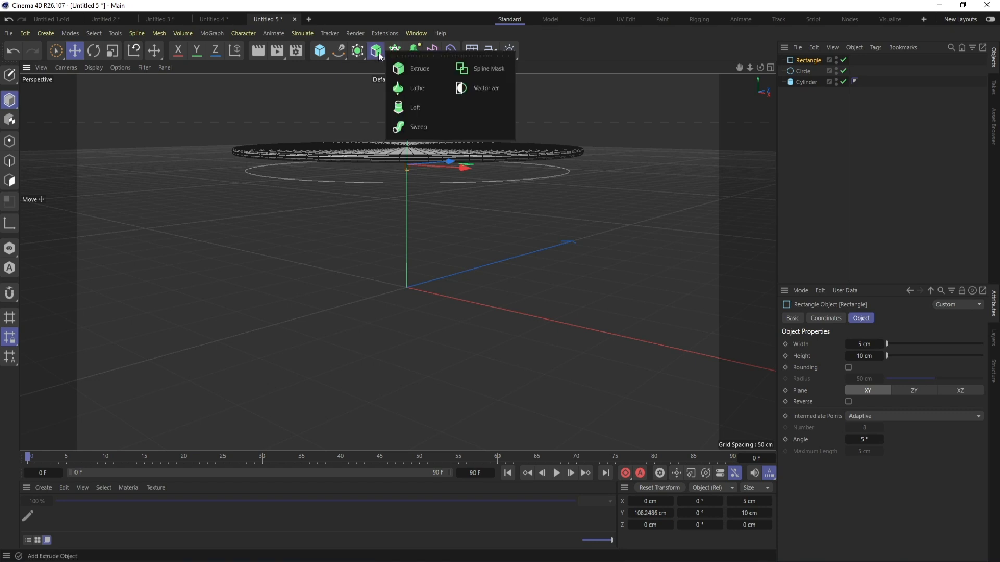
left_click(413, 128)
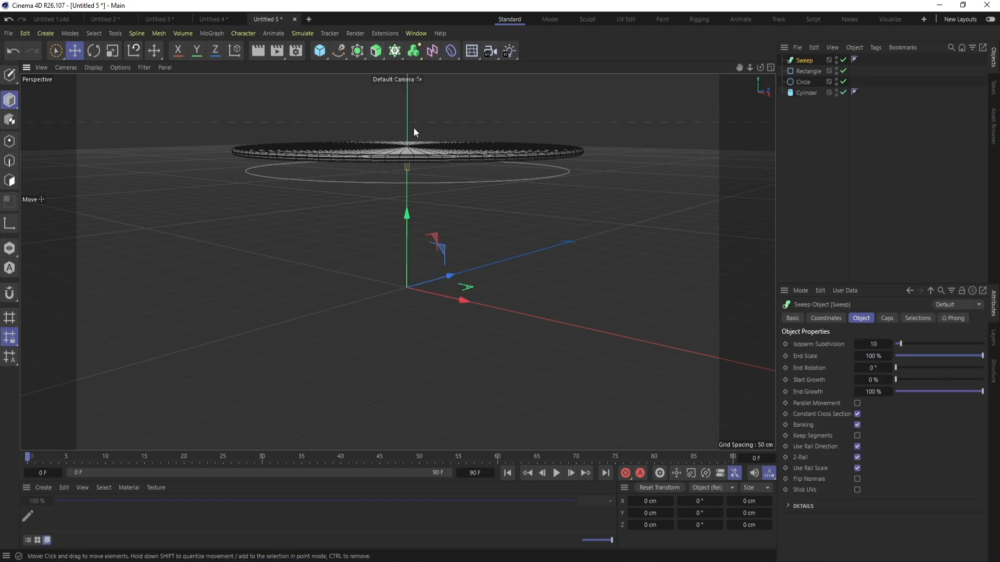
left_click(803, 82)
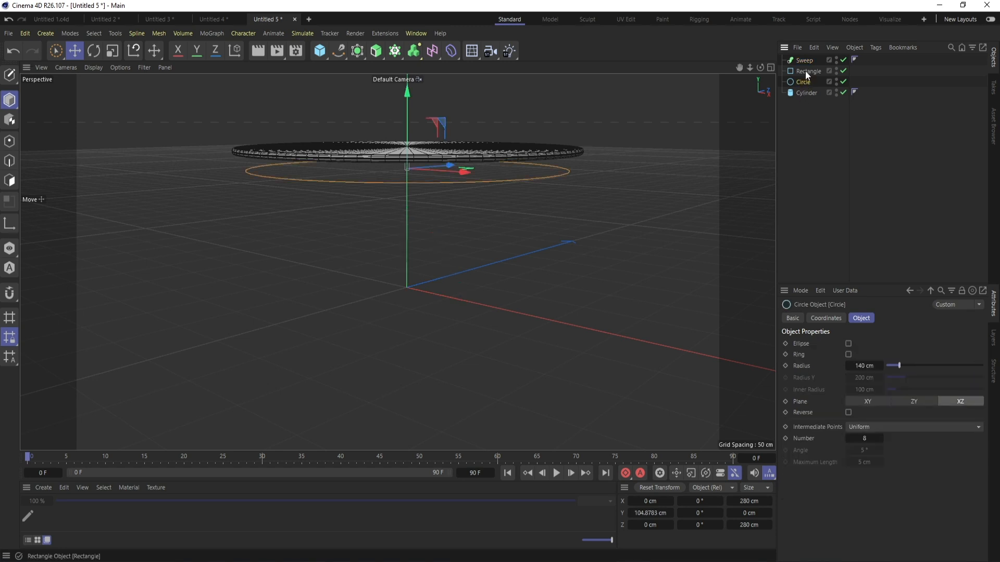
left_click(805, 71, "ctrl")
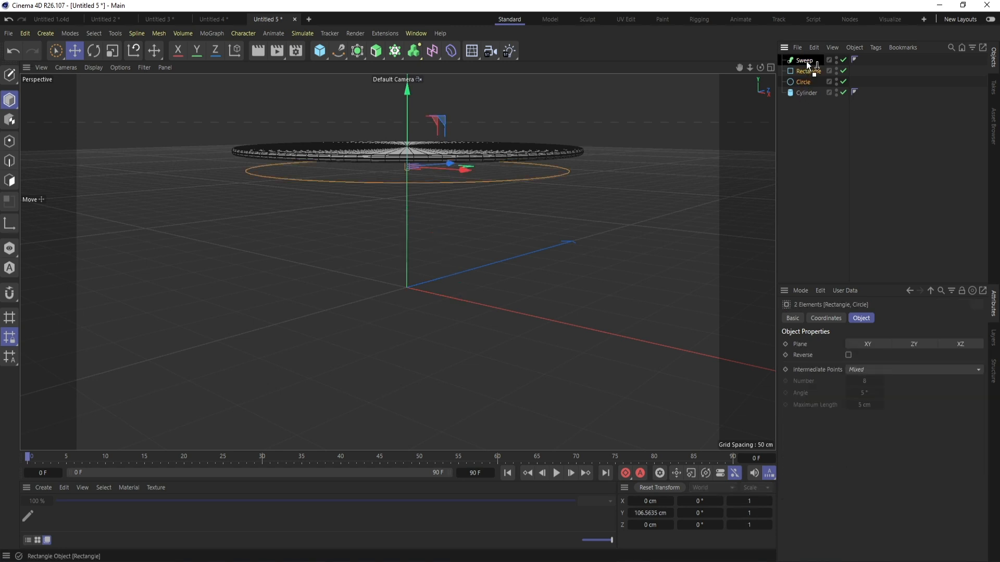
left_click_drag(806, 61, 807, 60)
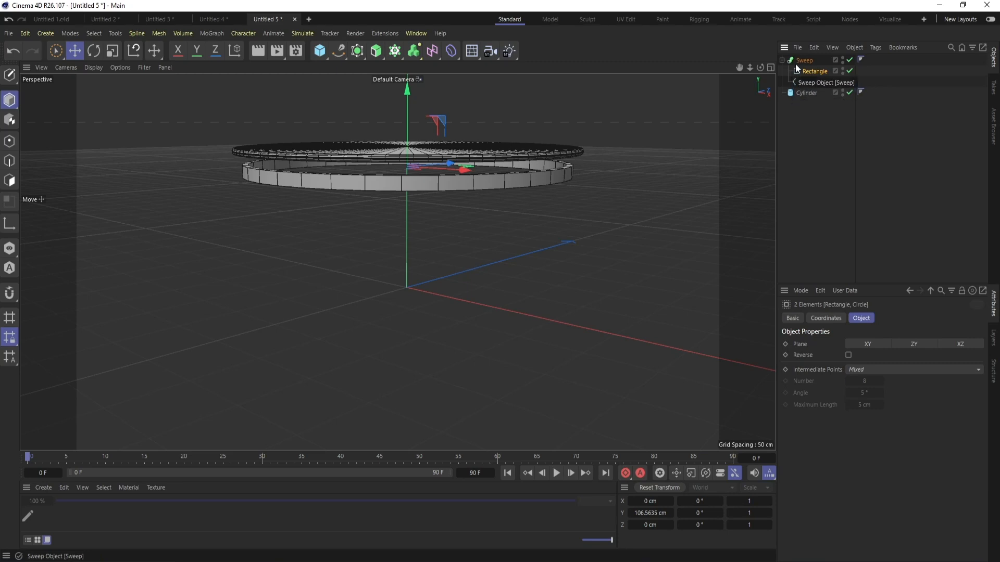
left_click(805, 61)
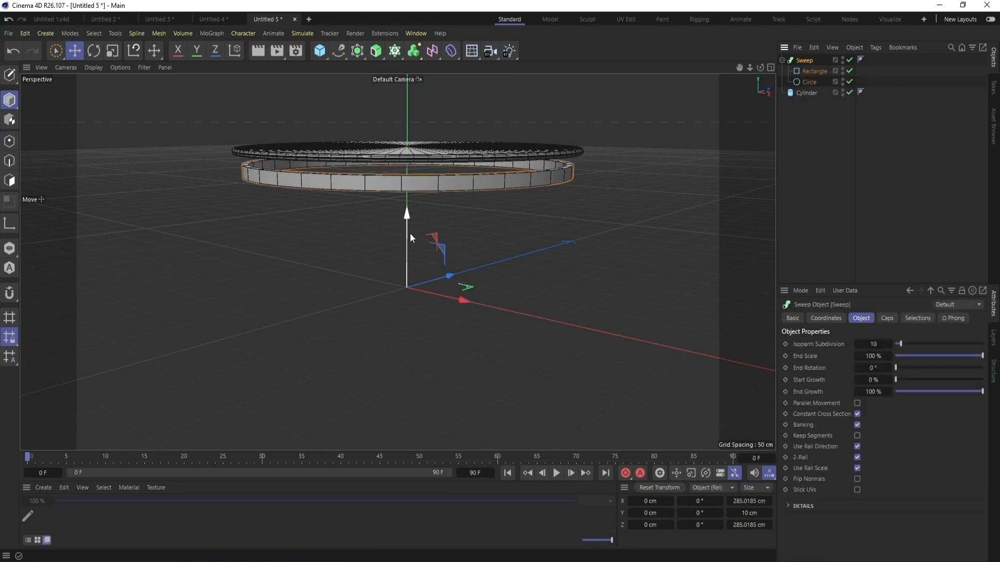
- Raise the swept ring about 10.5 cm on Y so it meets the underside of the disc
left_click_drag(410, 238, 415, 214)
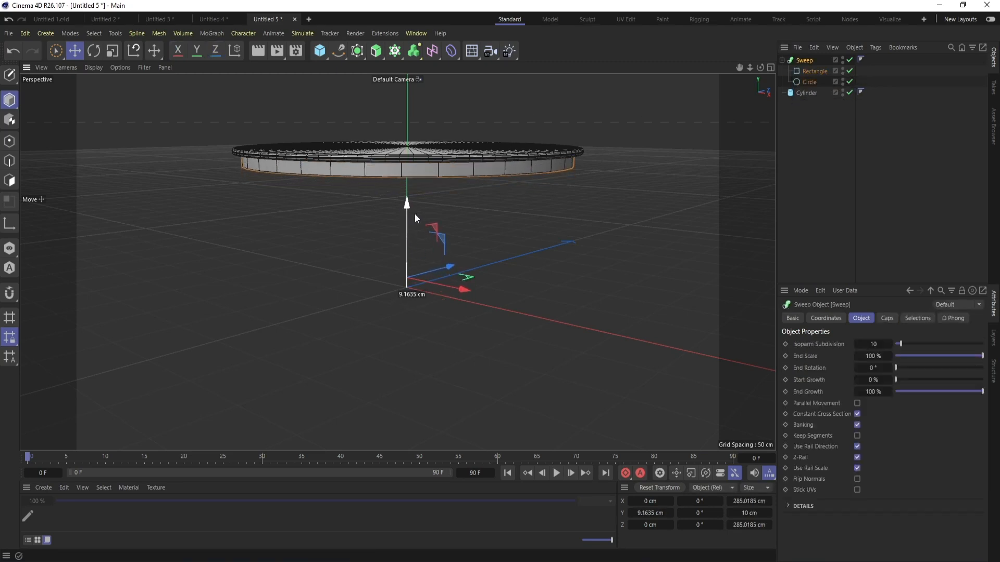
left_click_drag(750, 67, 414, 233)
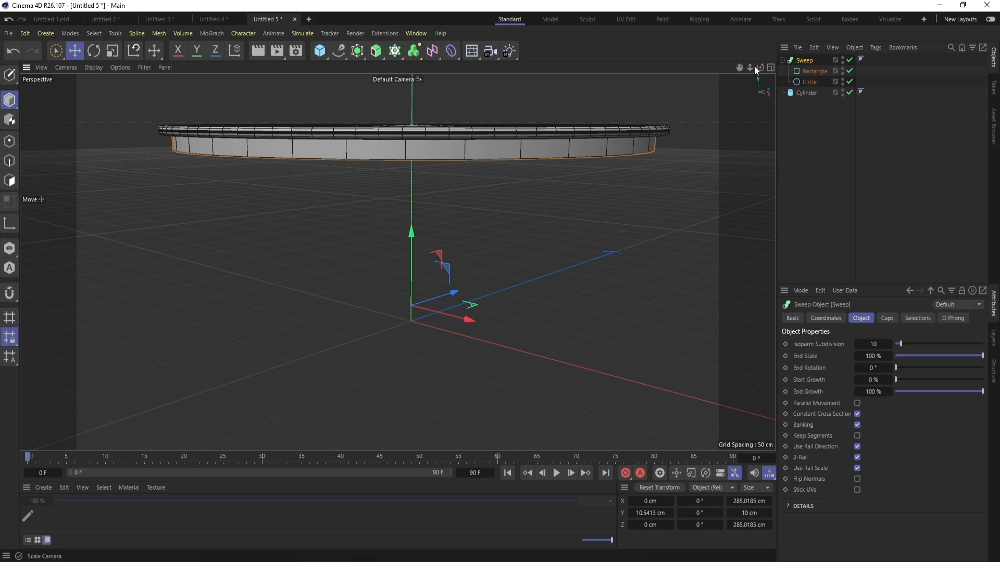
left_click_drag(761, 67, 398, 262)
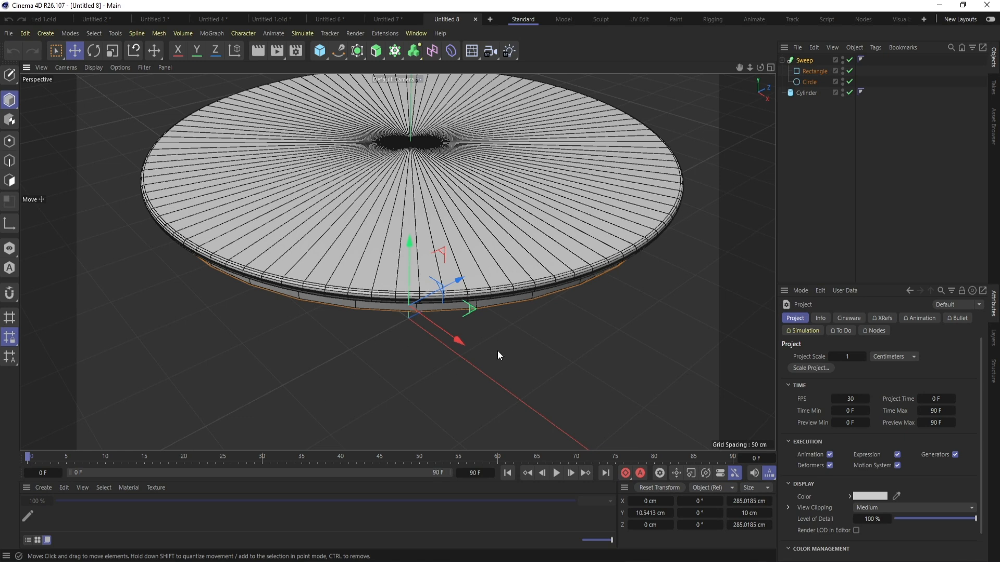
- In the front view, draw a three-point Bezier spline from the disc's centre down to about X 63, Y 1 cm, hooking back to X 30, Y -23 cm
left_click(771, 67)
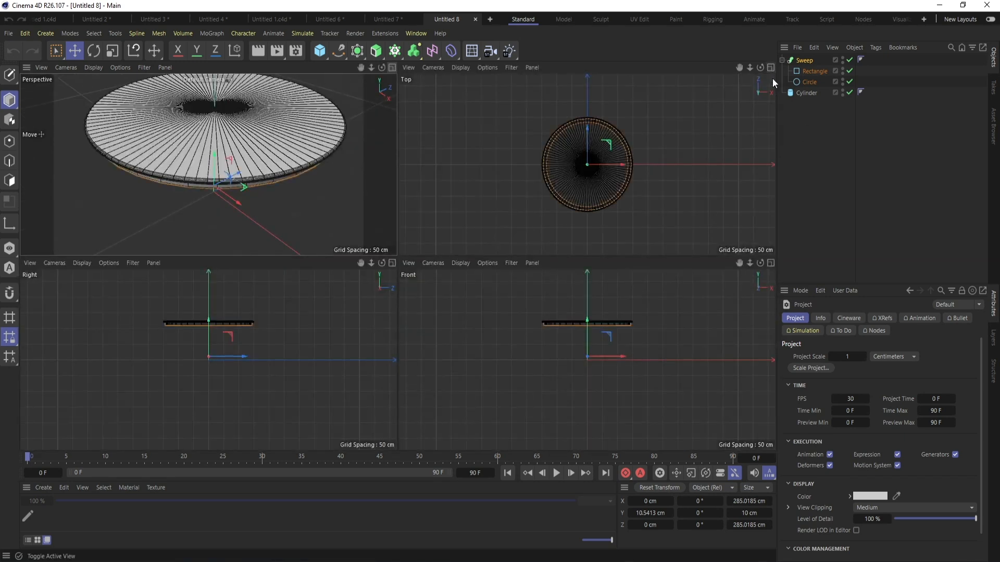
left_click(771, 263)
left_click(812, 141)
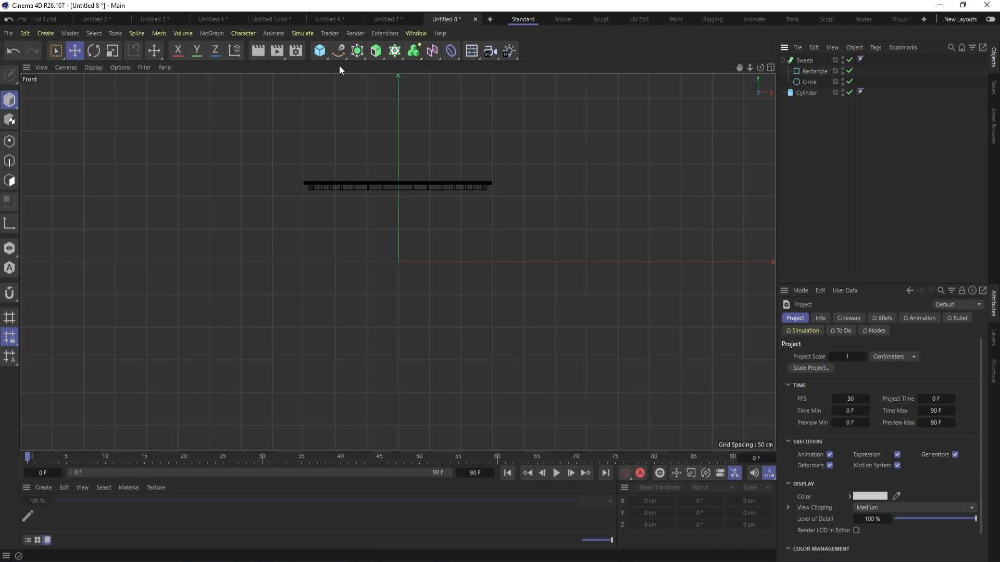
left_click(338, 52)
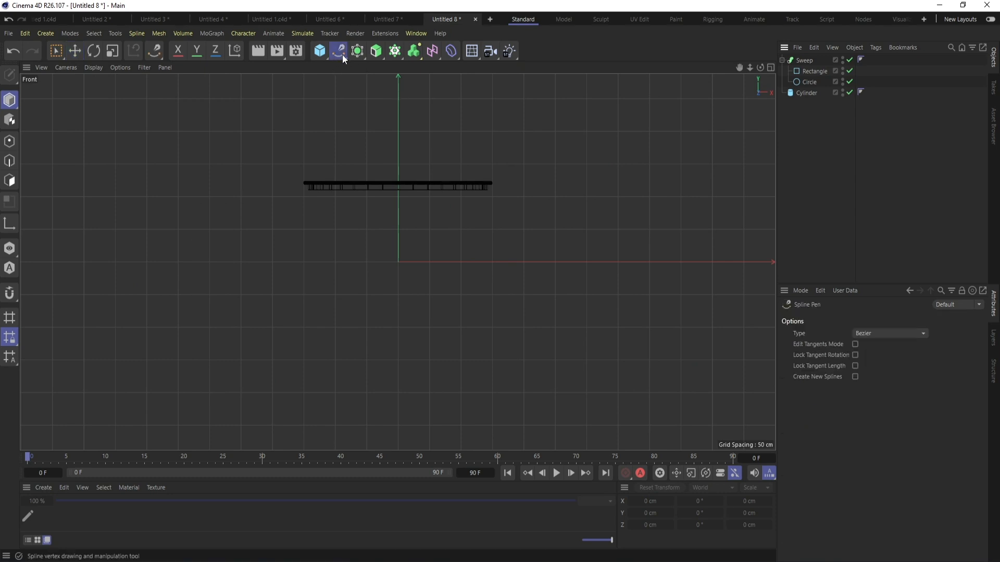
left_click(398, 185)
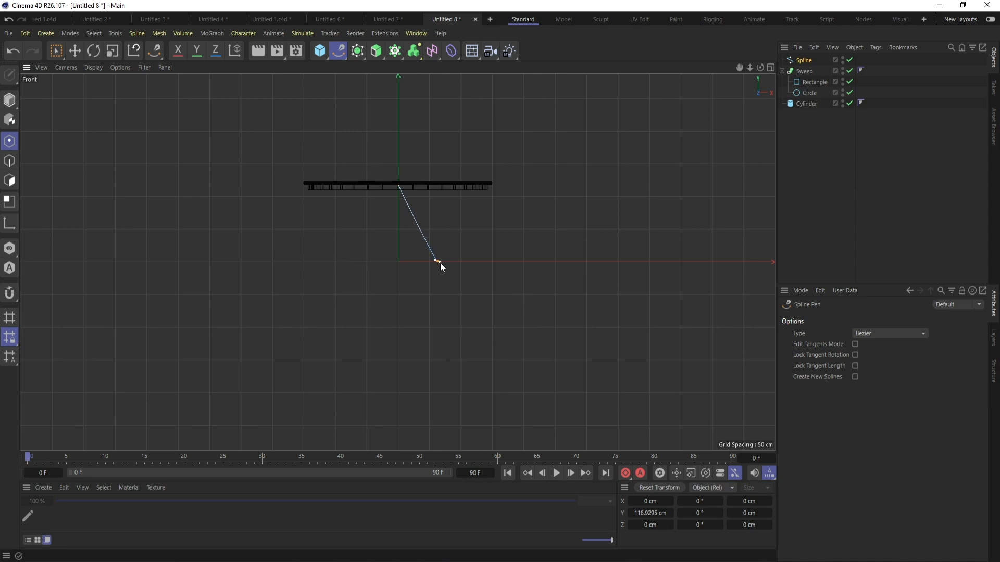
left_click_drag(439, 262, 462, 266)
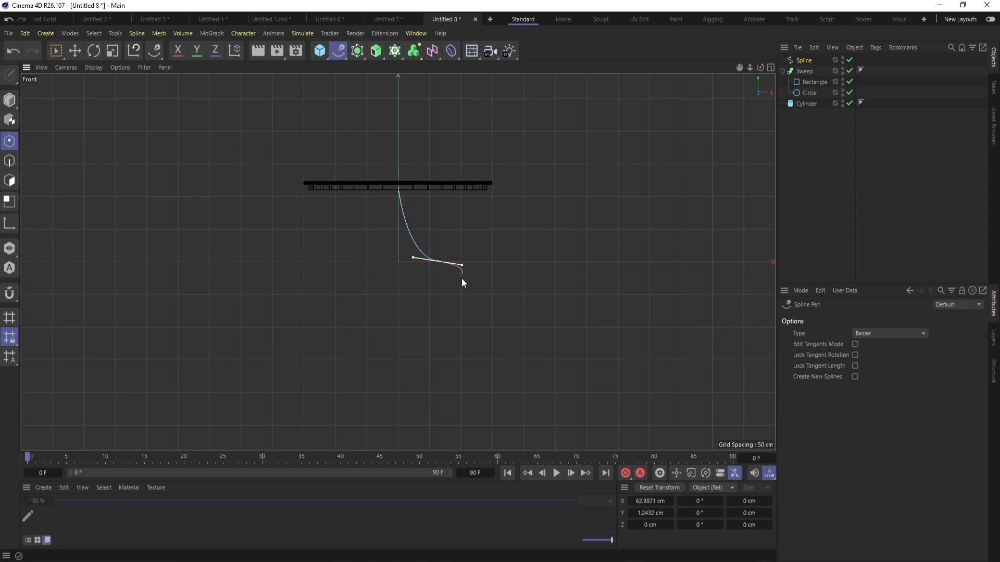
left_click(417, 277)
left_click_drag(410, 277, 405, 271)
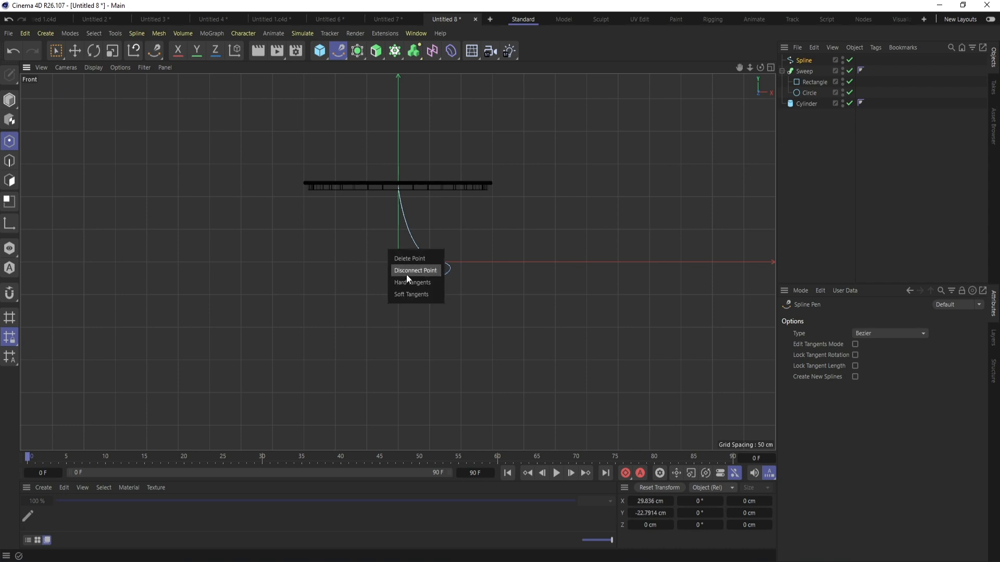
left_click(411, 271)
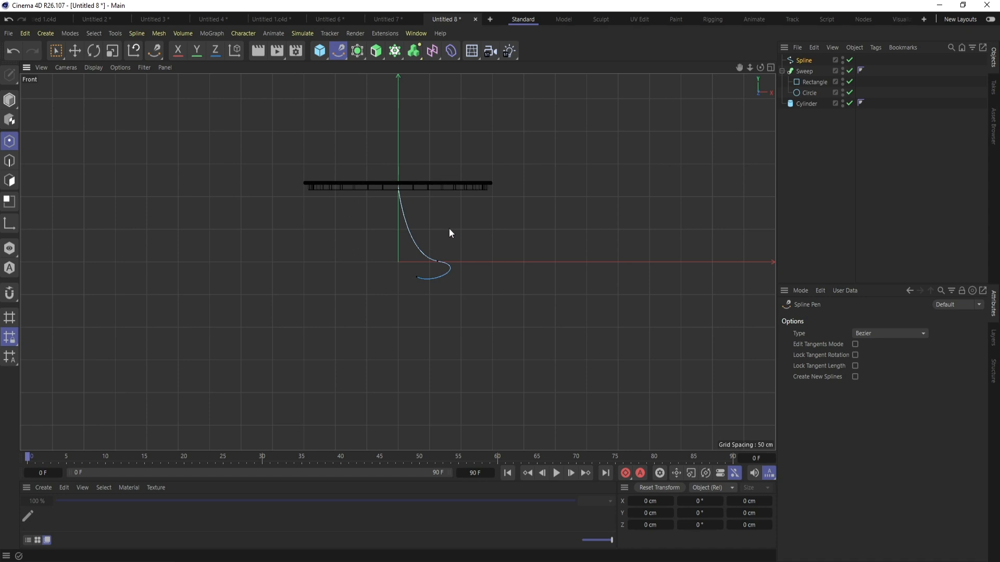
scroll(465, 235, "up", 2)
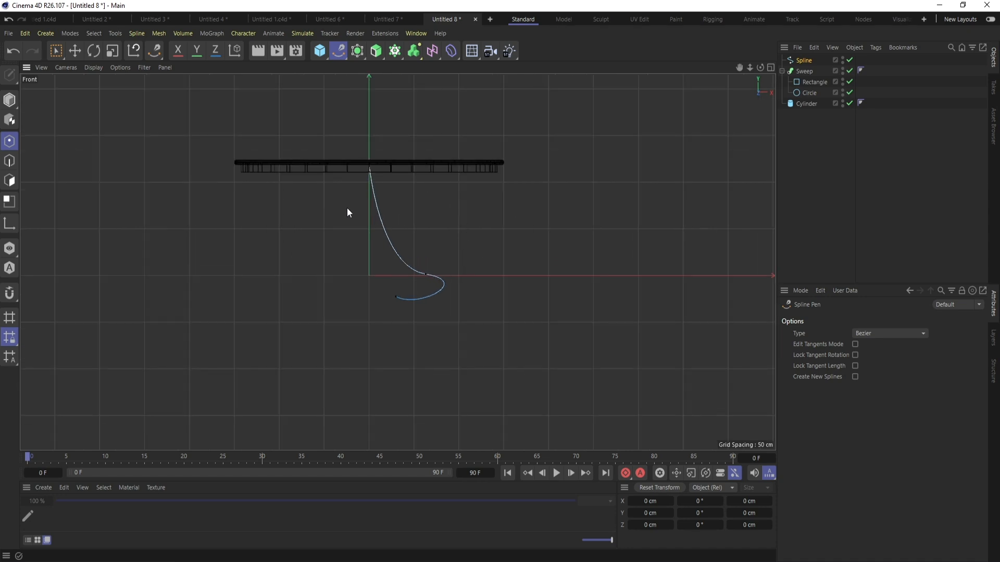
- Add a rectangle spline 10 cm wide and 15 cm high and raise it on Y to just below the disc in the perspective view
left_click(771, 67)
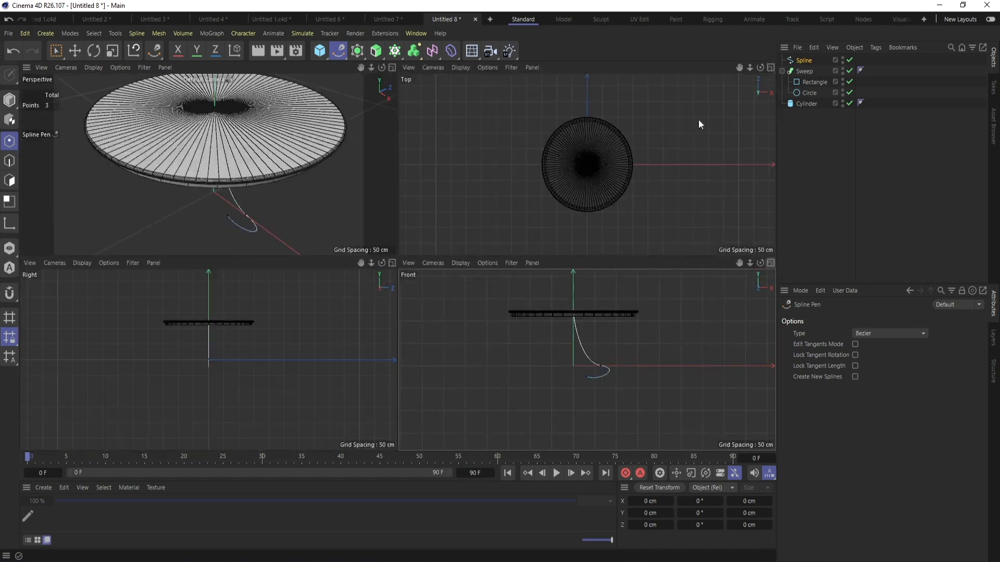
left_click(392, 68)
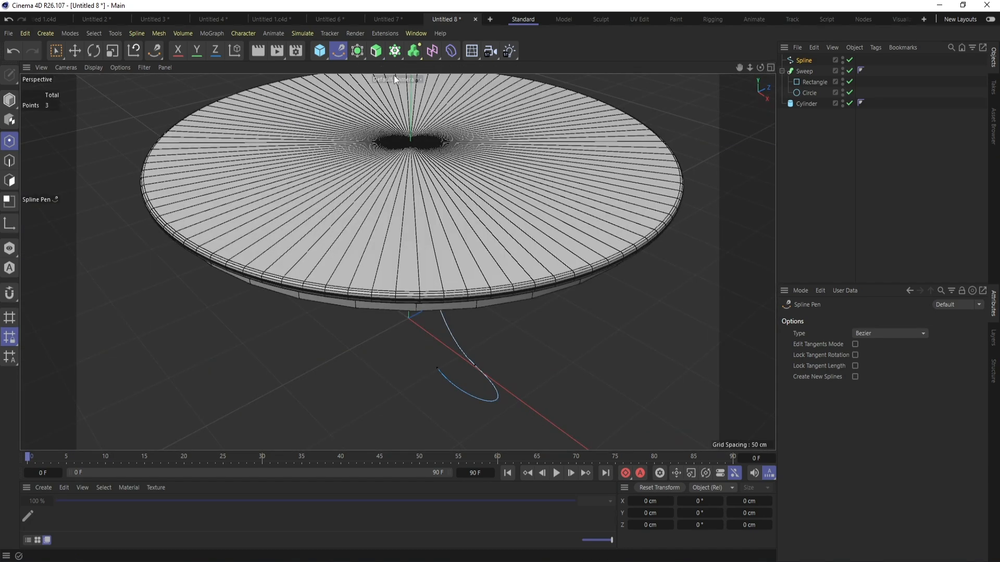
left_click_drag(750, 68, 744, 30)
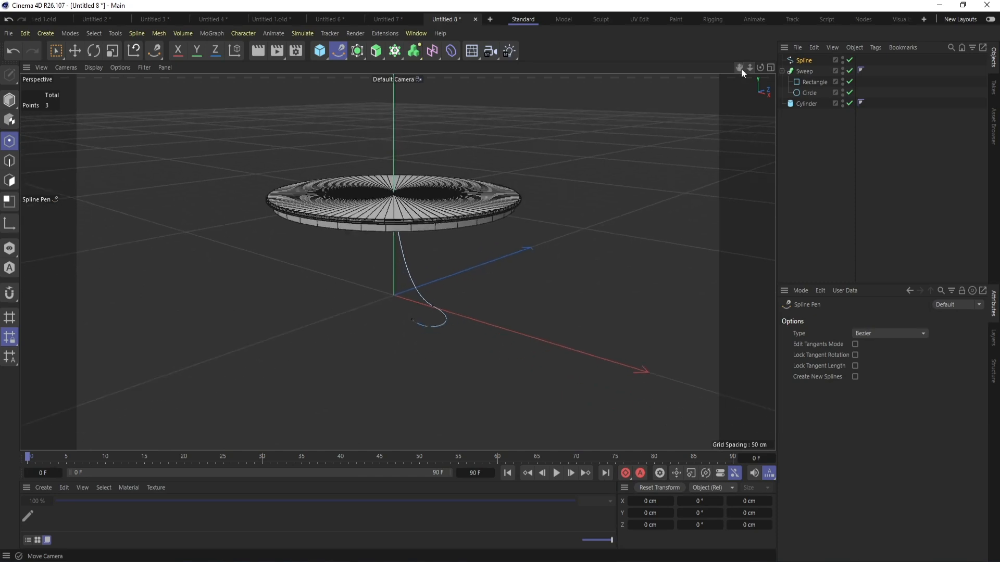
mouse_move(757, 69)
left_mouse_down()
mouse_move(724, 71)
mouse_move(755, 74)
left_mouse_up()
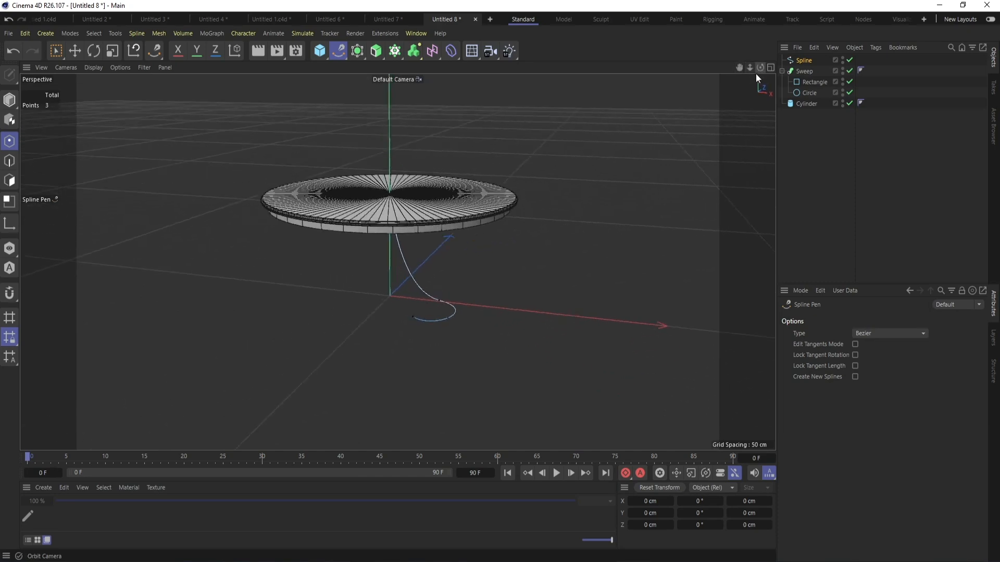
left_click(339, 51)
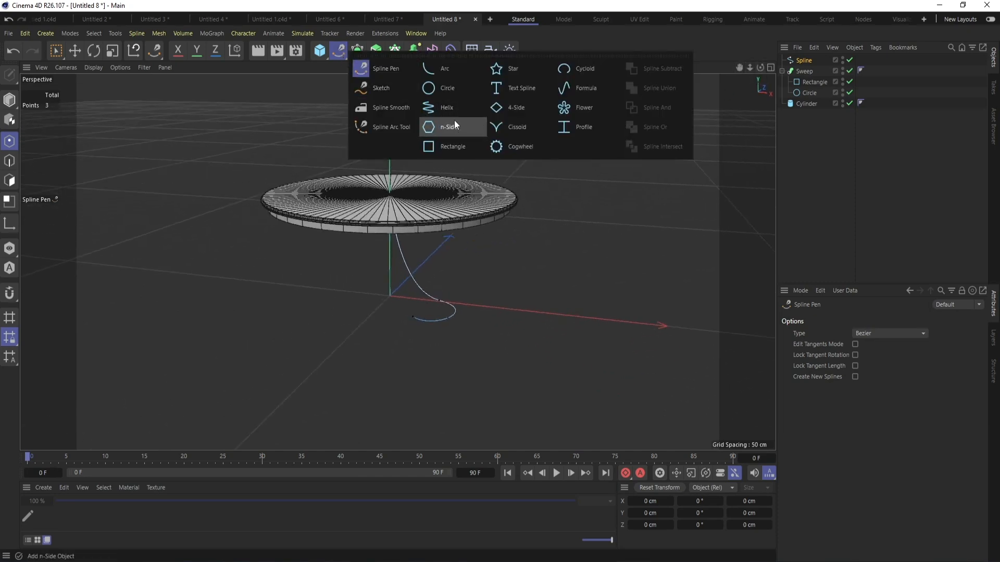
left_click(440, 147)
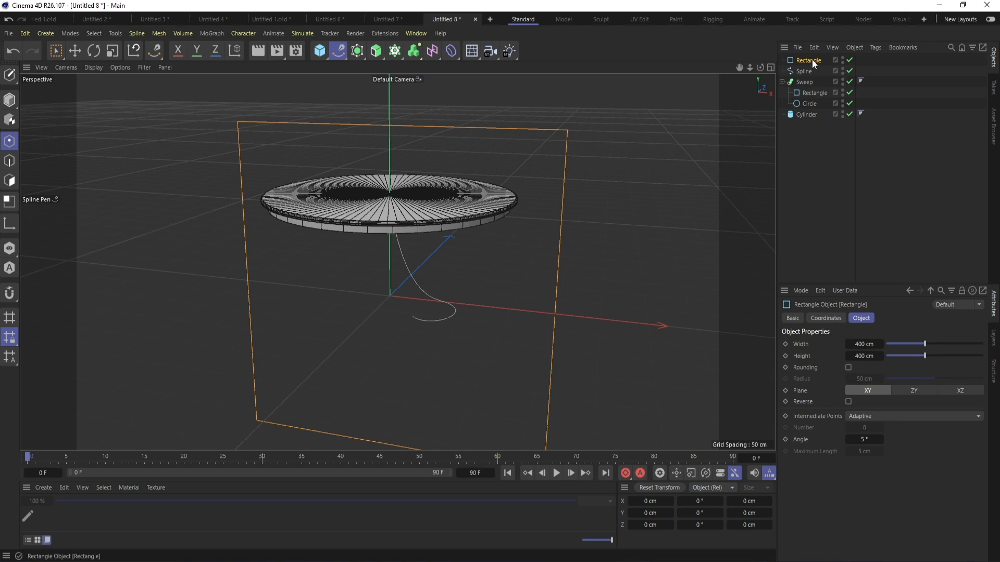
left_click(865, 346)
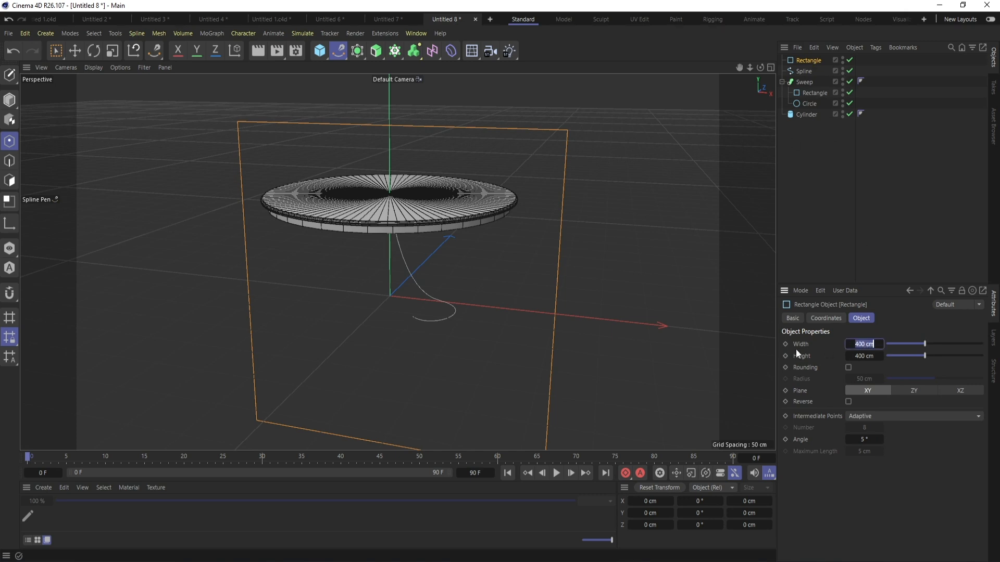
type("10")
left_click(857, 356)
type("1")
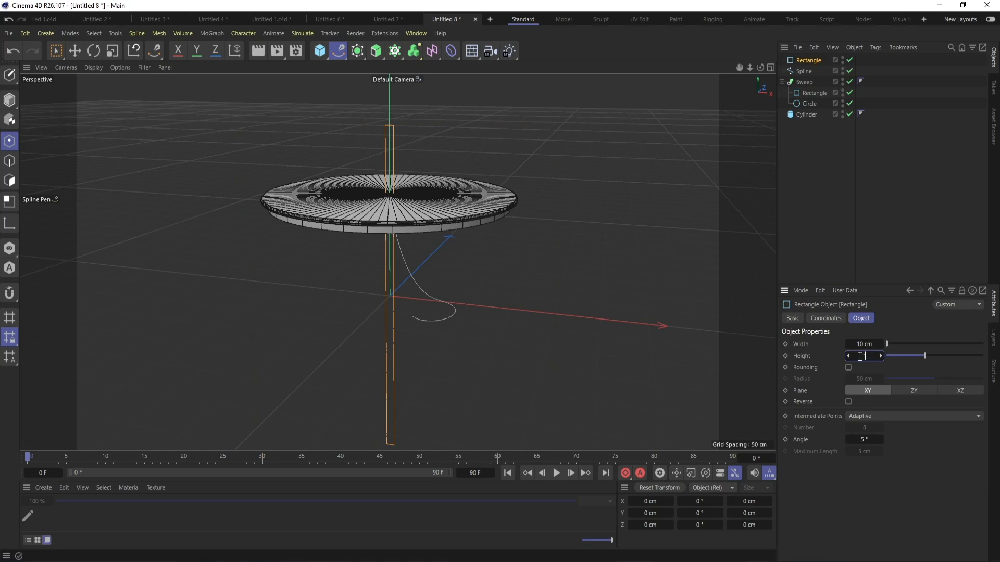
type("0")
key("Return")
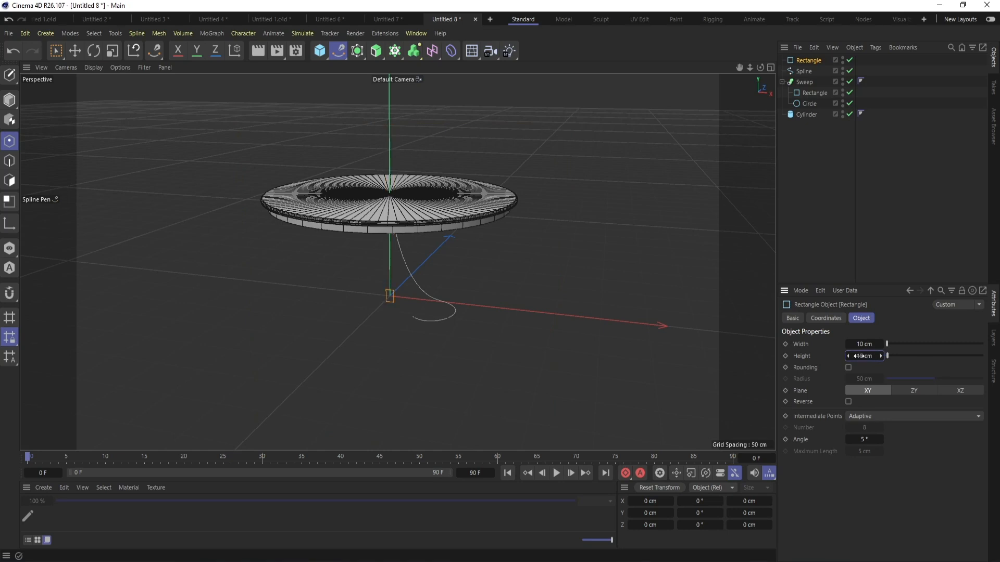
key("e")
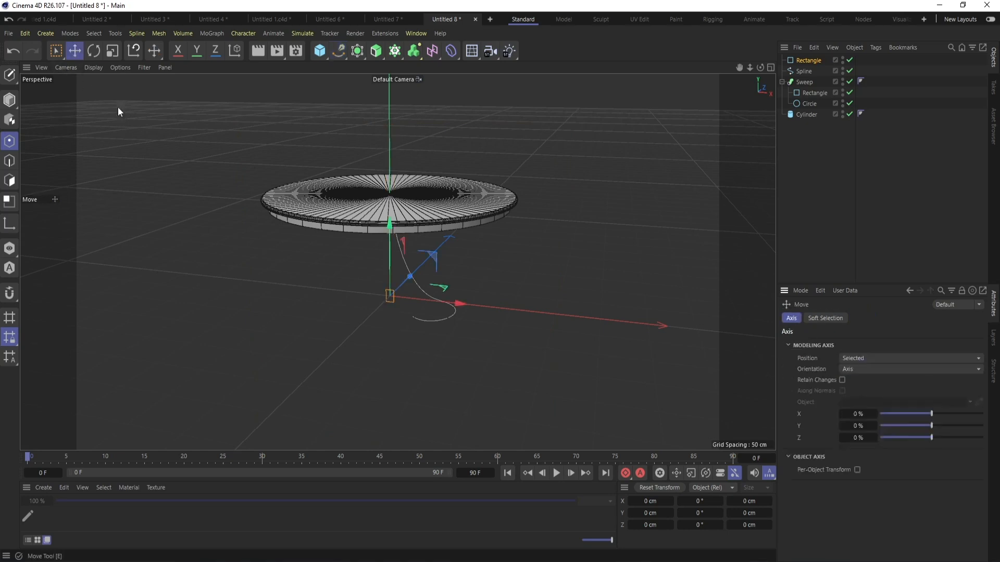
left_click_drag(390, 269, 389, 207)
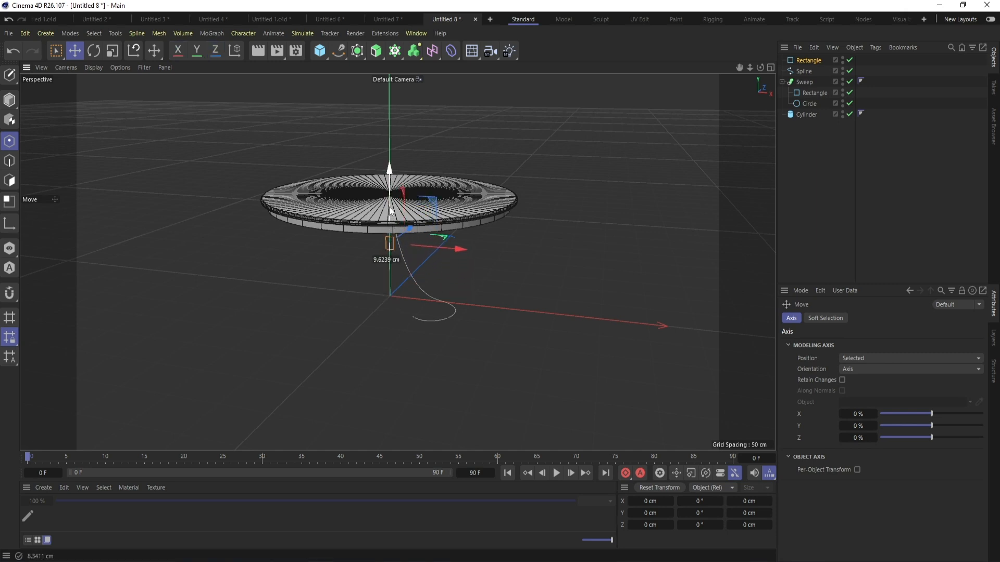
- Add a second Sweep generator and nest the new rectangle and the curved spline inside it to form a leg
left_click(376, 51)
left_click(416, 127)
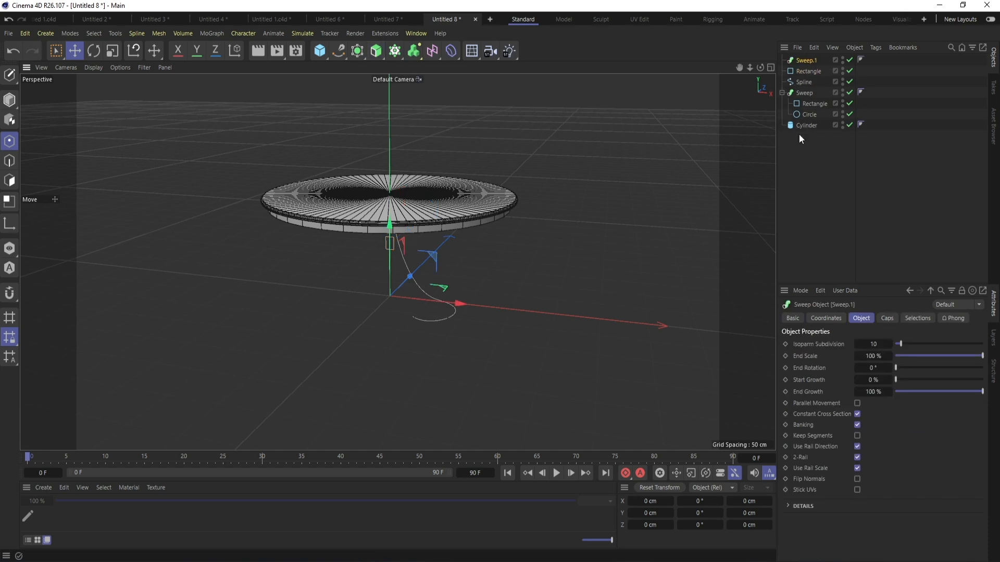
left_click(804, 82)
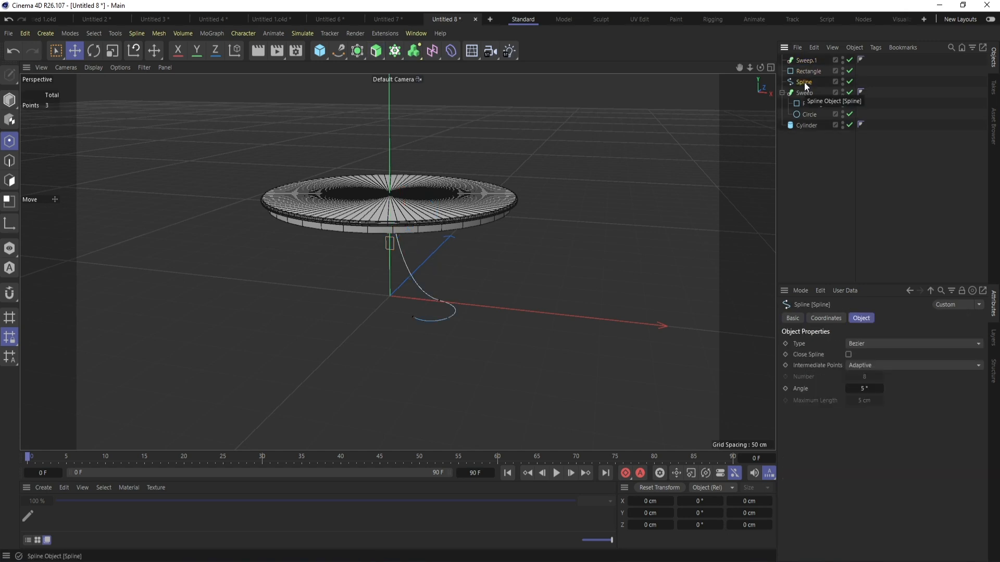
left_click(810, 75, "ctrl")
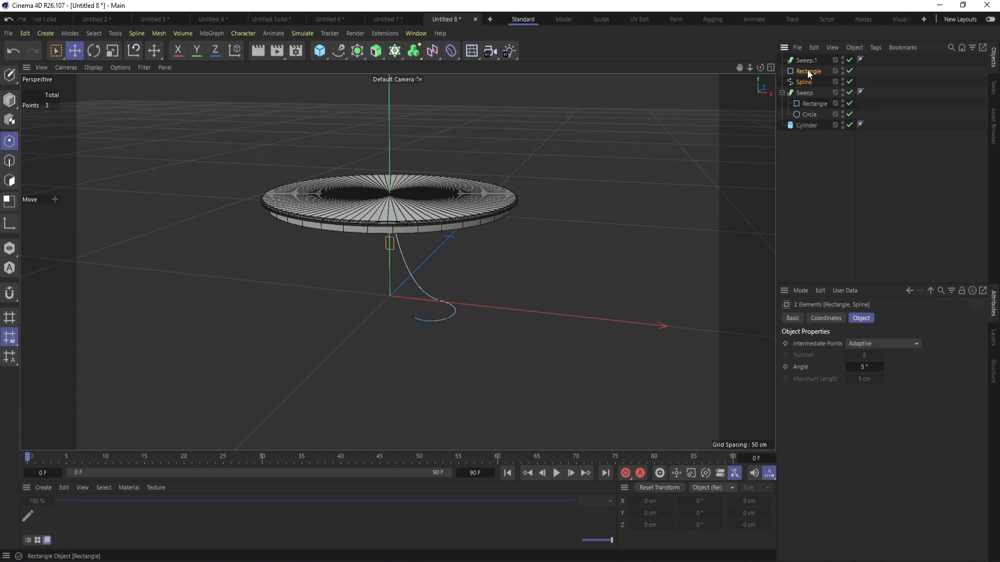
left_click_drag(809, 64, 808, 61)
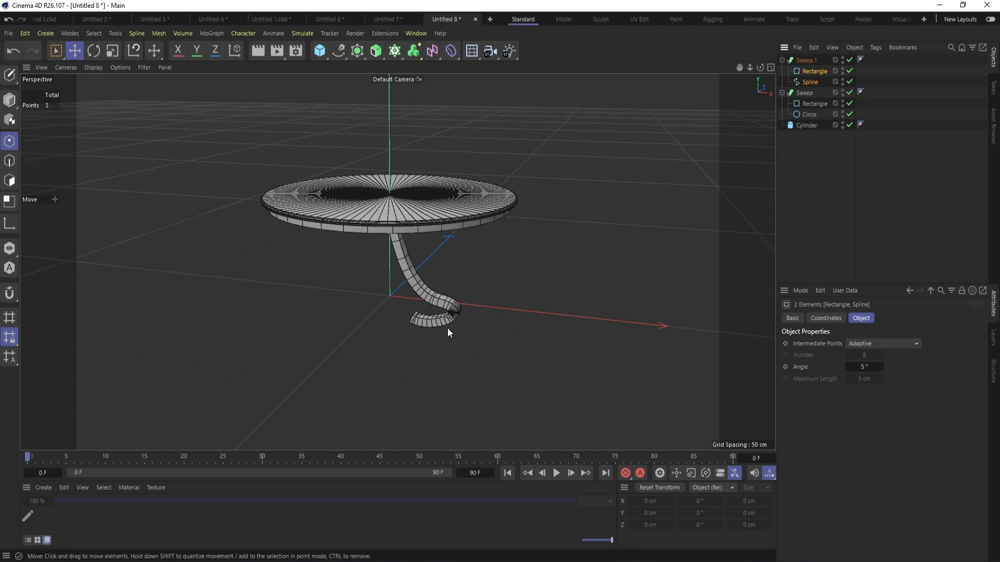
- Set the intermediate points of the leg's rectangle profile to Subdivided
scroll(453, 331, "up", 5)
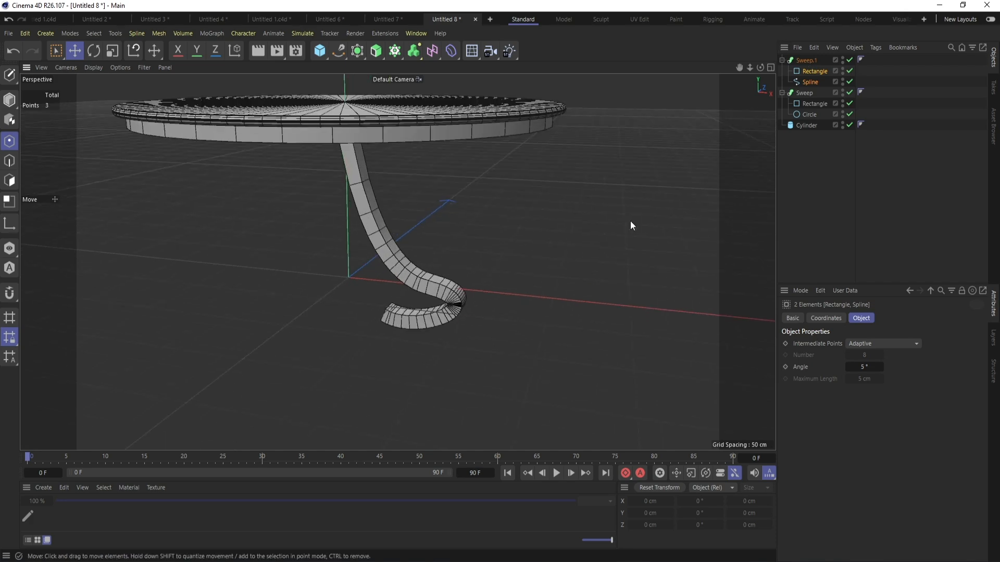
left_click_drag(760, 67, 734, 72)
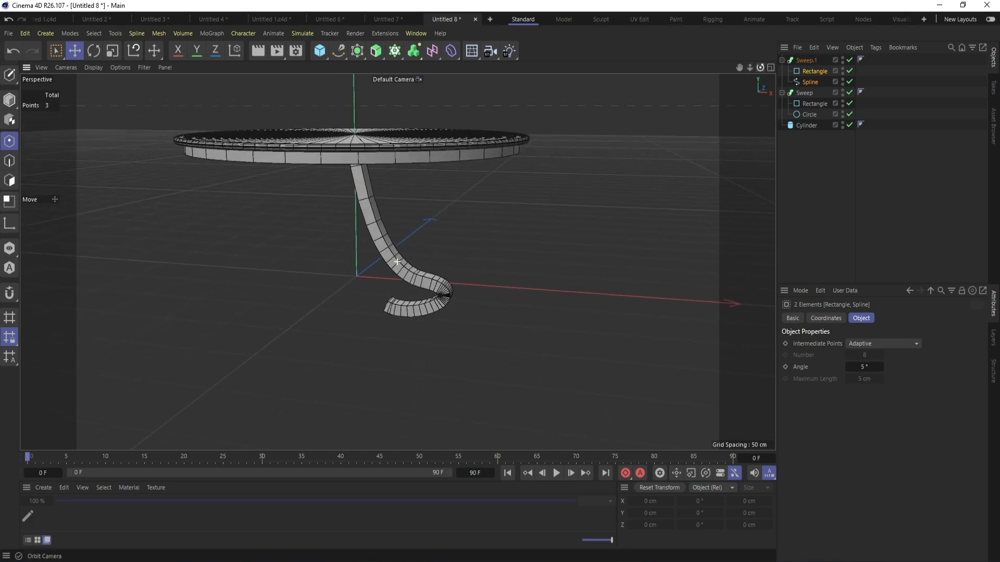
left_click(809, 82)
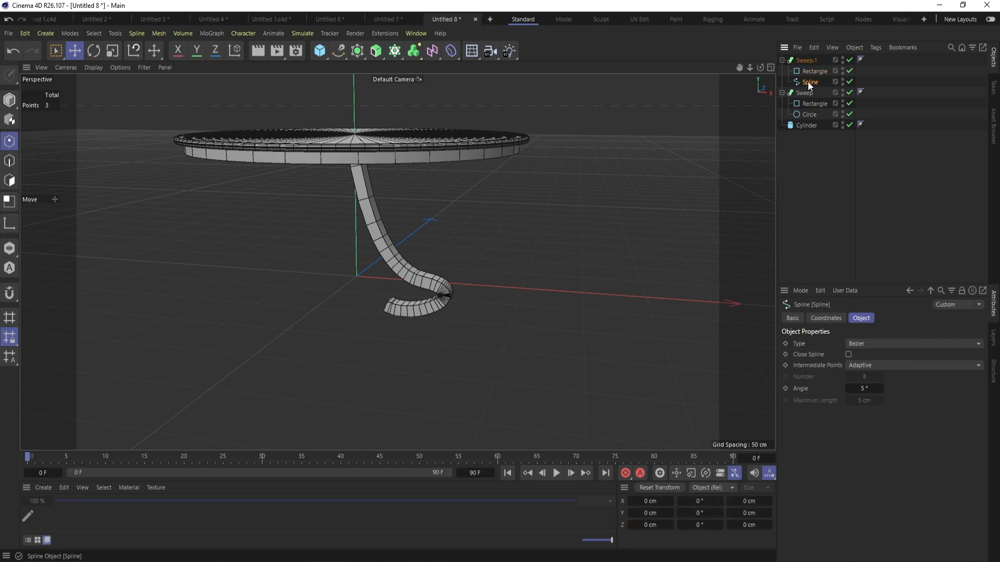
left_click(811, 72)
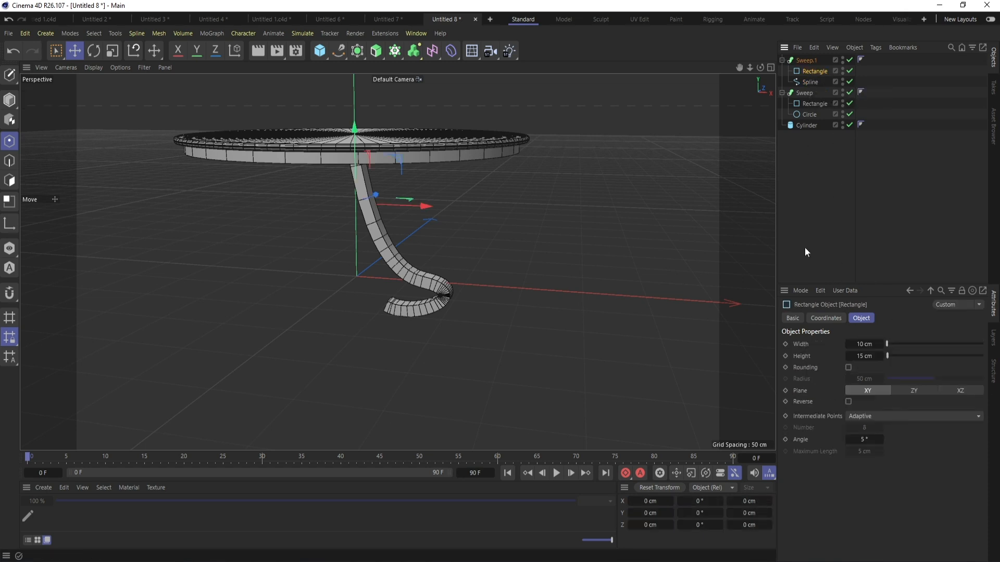
left_click(860, 420)
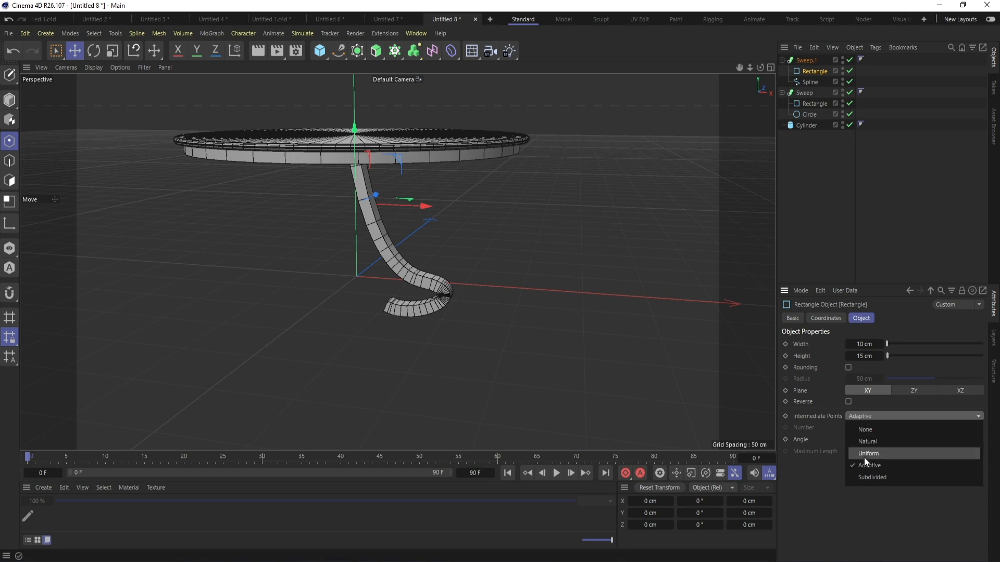
left_click(865, 477)
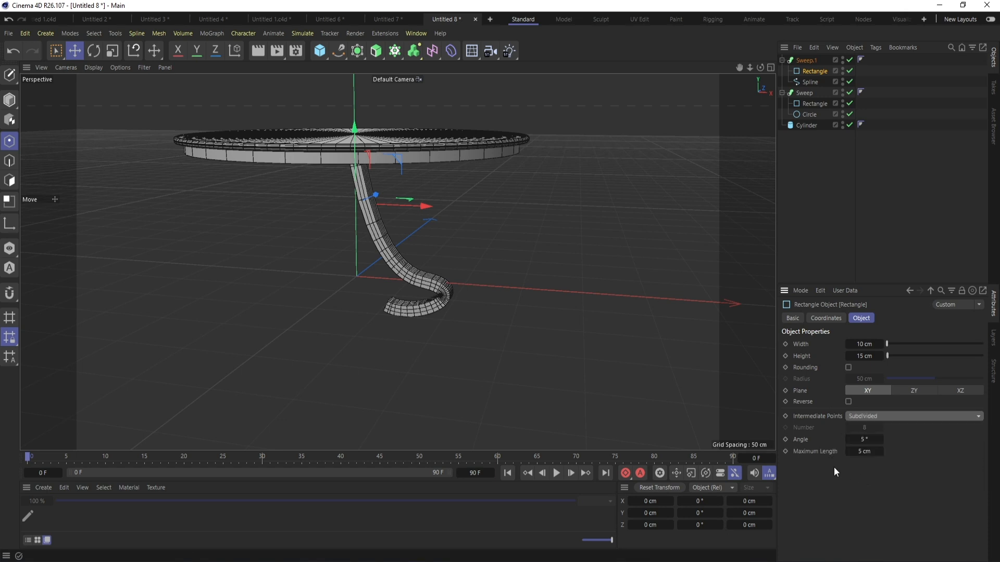
- Collapse the leg's Sweep in the object hierarchy and rename it Leg 1
mouse_move(761, 68)
left_mouse_down()
mouse_move(787, 50)
mouse_move(719, 50)
mouse_move(758, 65)
left_mouse_up()
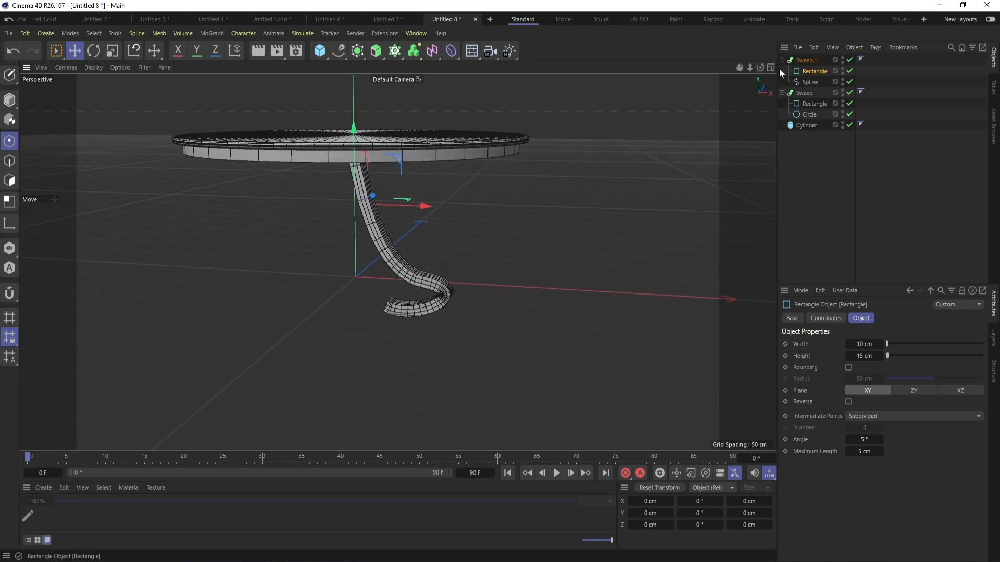
left_click(782, 61)
double_click(811, 61)
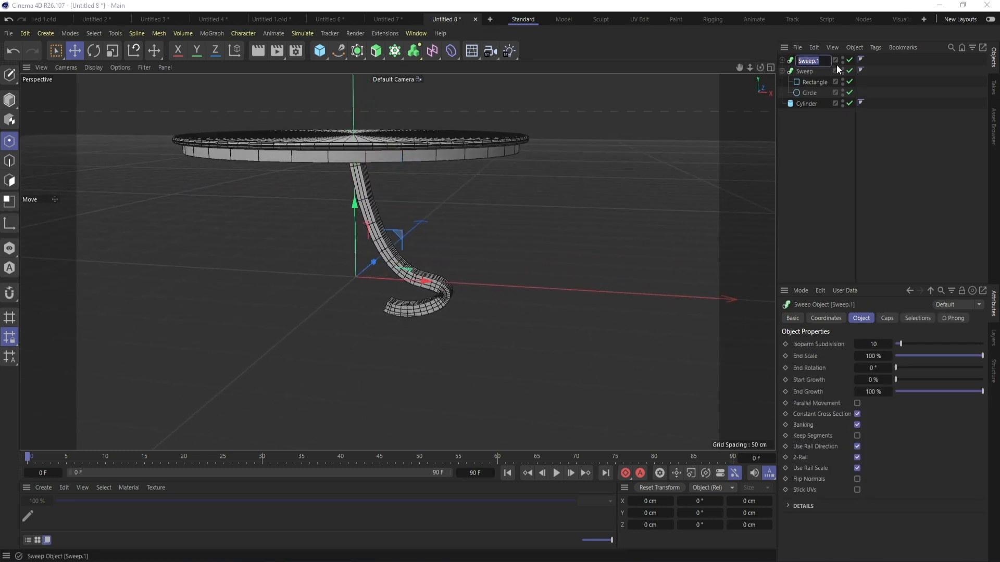
type("Leg 1")
key("Return")
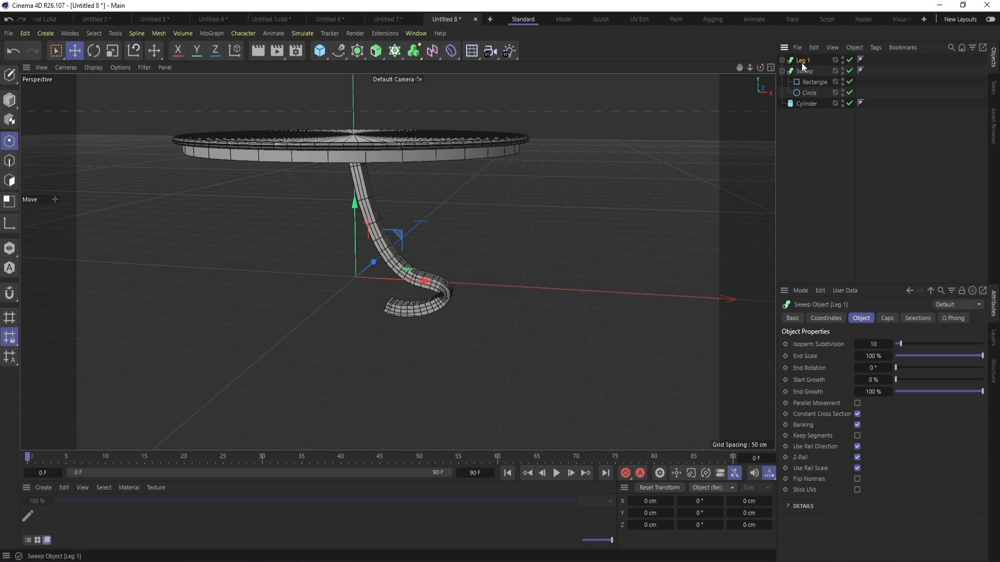
- Duplicate Leg 1 as Leg 2 and rotate the copy a quarter turn about the vertical axis
key("ctrl+c")
key("ctrl+v")
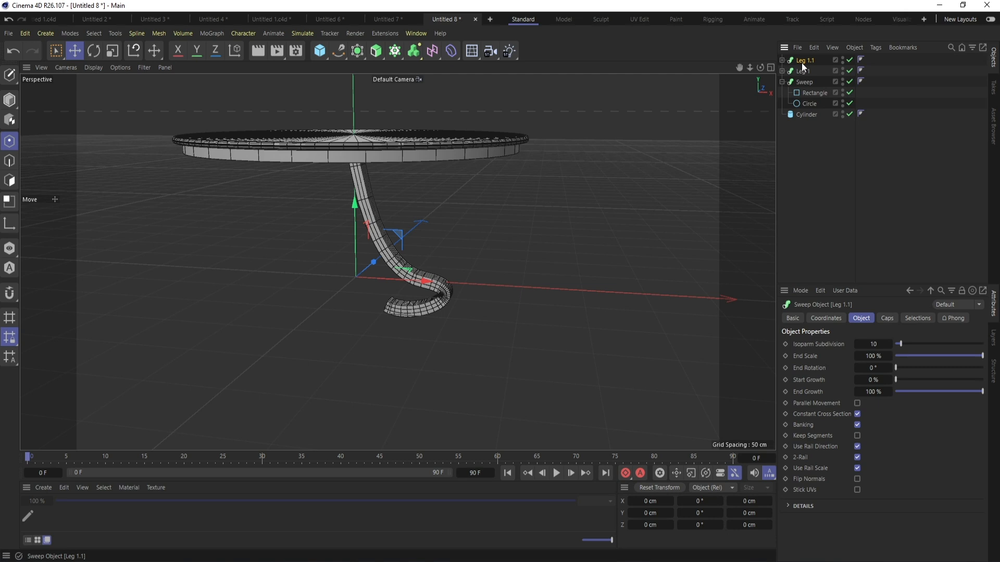
double_click(815, 61)
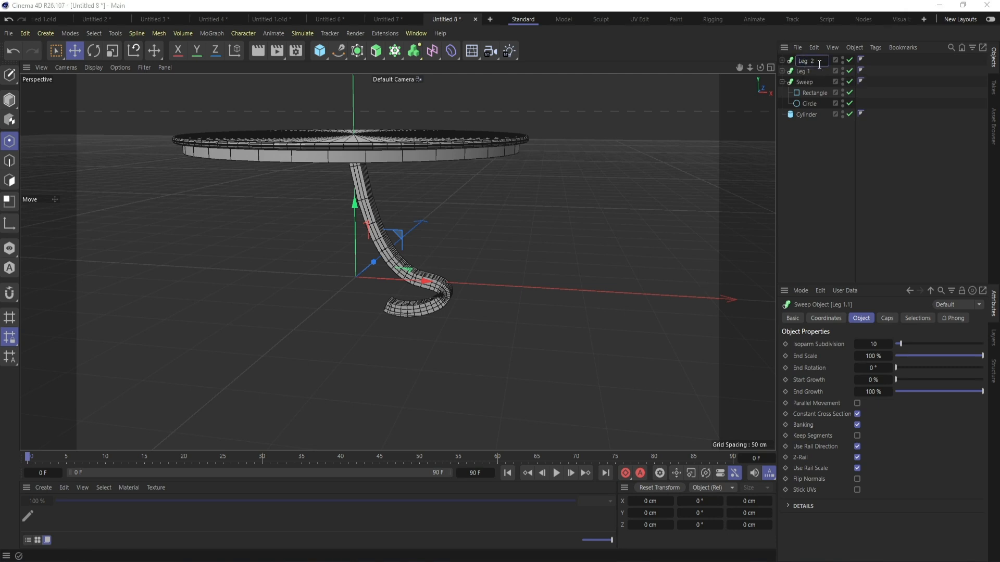
key("Return")
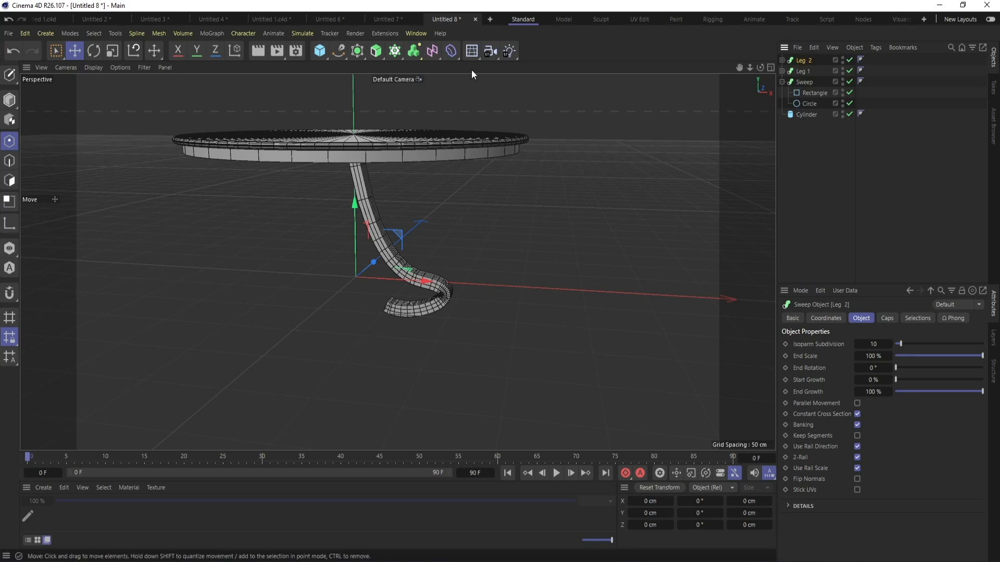
left_click(95, 51)
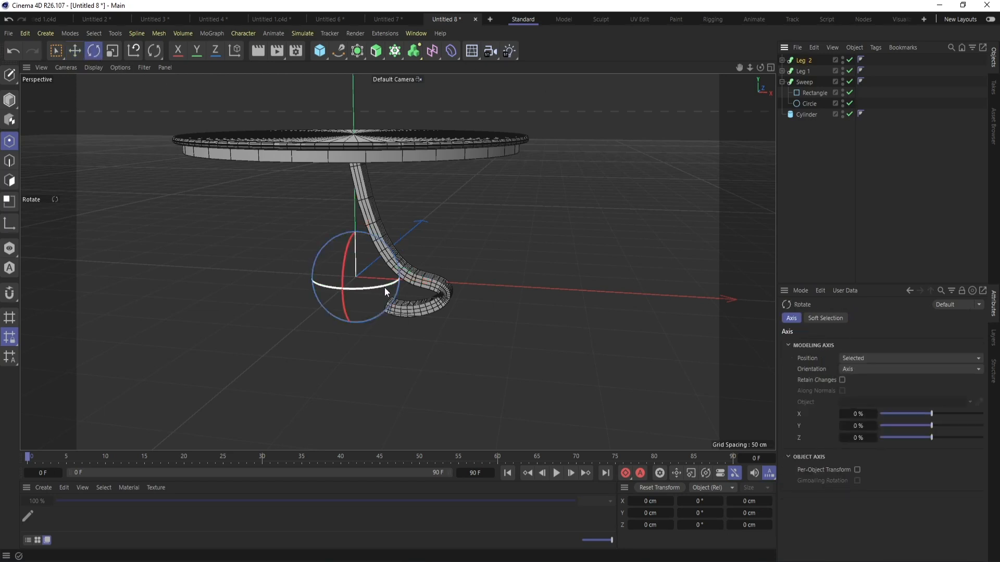
left_click_drag(382, 286, 323, 287)
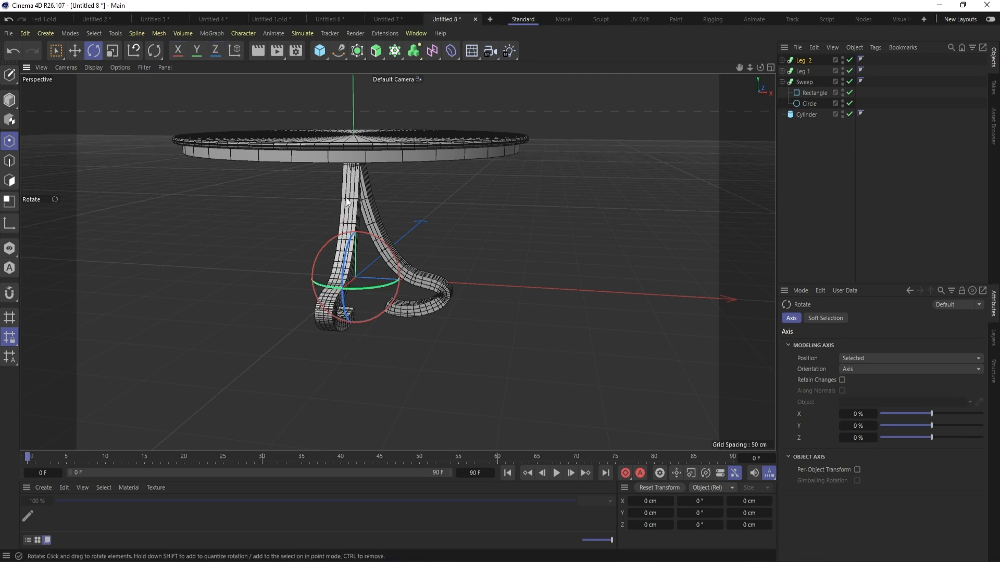
- Duplicate Leg 2 as Leg 3 and rotate the copy a further quarter turn about the vertical axis
left_click(801, 61)
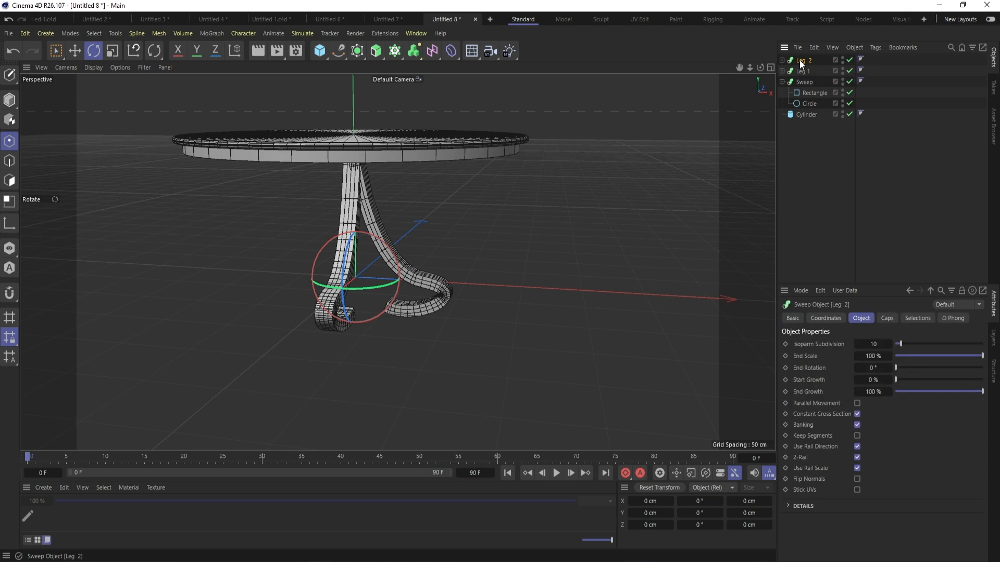
key("ctrl+c")
key("ctrl+v")
double_click(807, 61)
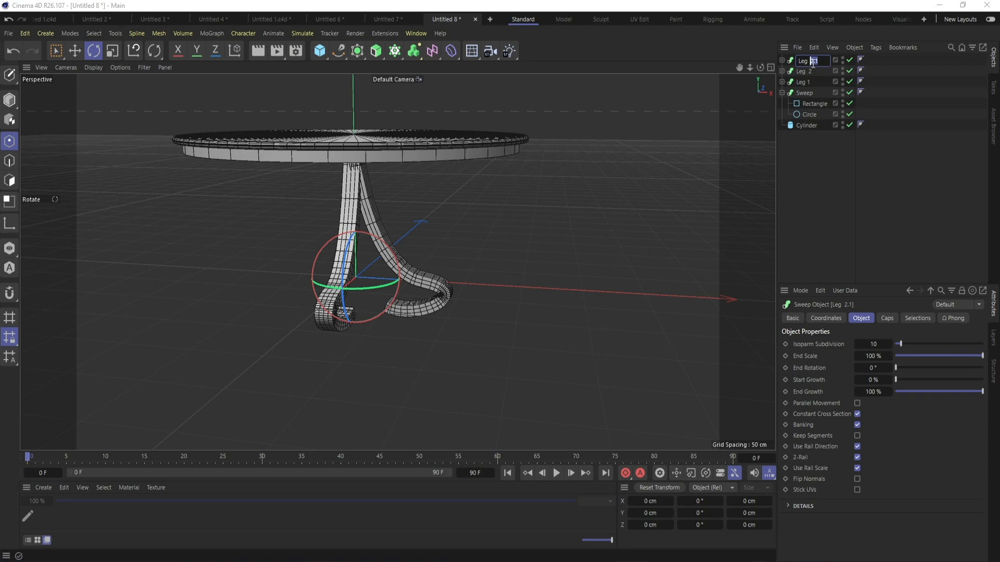
type("3")
key("Return")
left_click_drag(760, 68, 761, 75)
left_click_drag(420, 298, 302, 298)
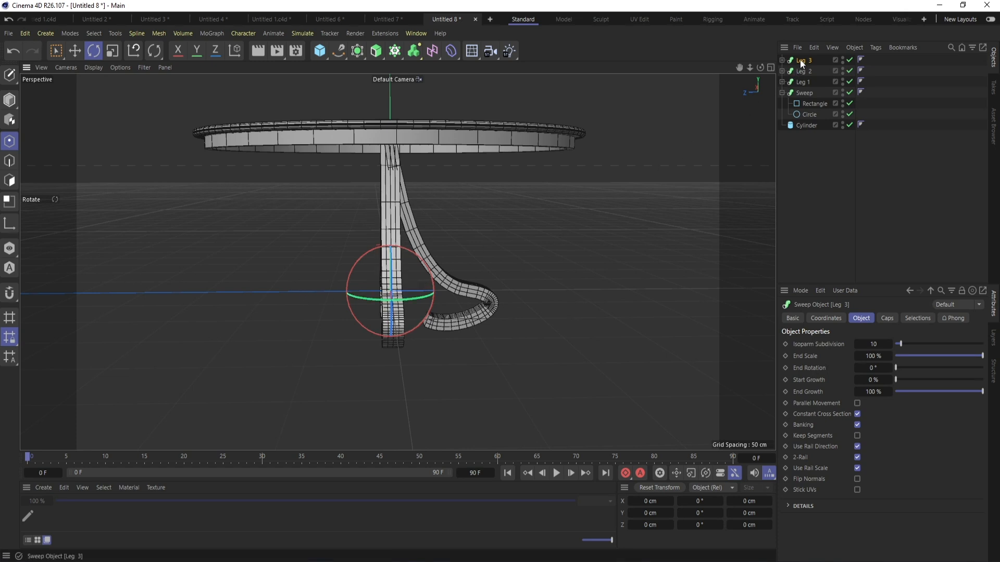
- Duplicate Leg 3 as Leg 4 and rotate the copy about the vertical axis into the remaining gap between the legs
key("ctrl+c")
key("ctrl+v")
double_click(805, 61)
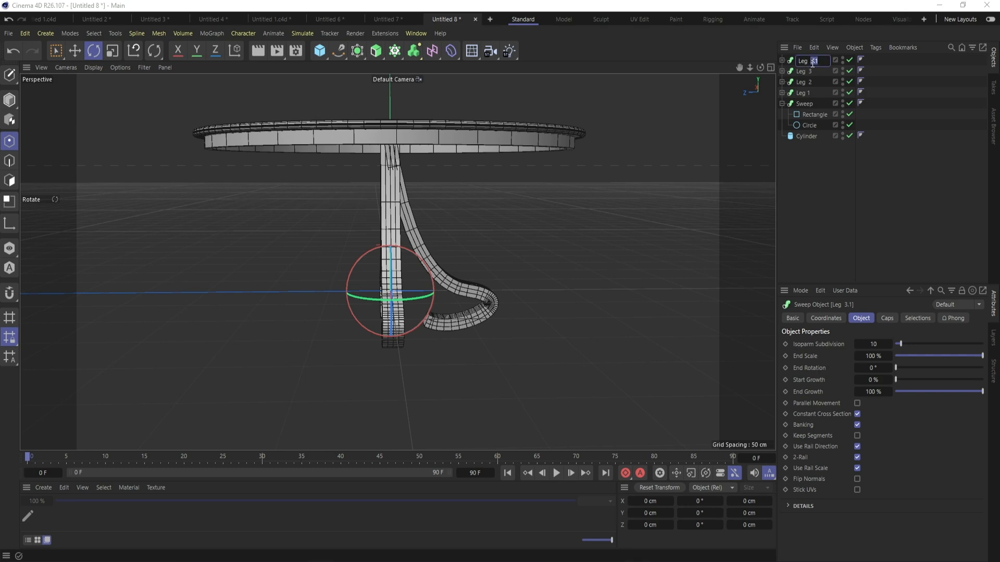
type("Leg 4")
key("Return")
left_click_drag(761, 68, 761, 73)
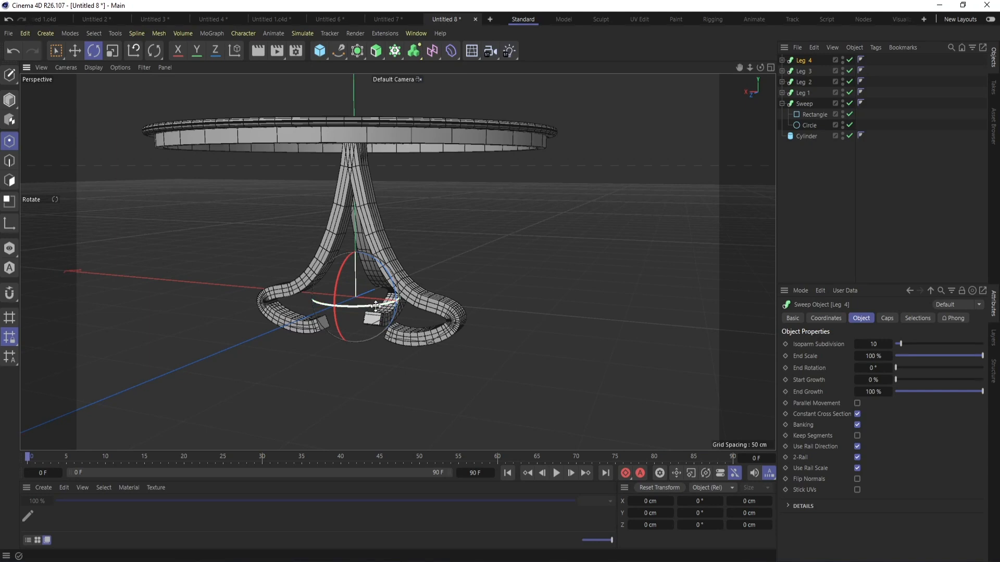
left_click_drag(382, 306, 260, 311)
- Add a cylinder at the centre of the legs and shorten its height to about 18.7 cm
left_click_drag(760, 68, 703, 71)
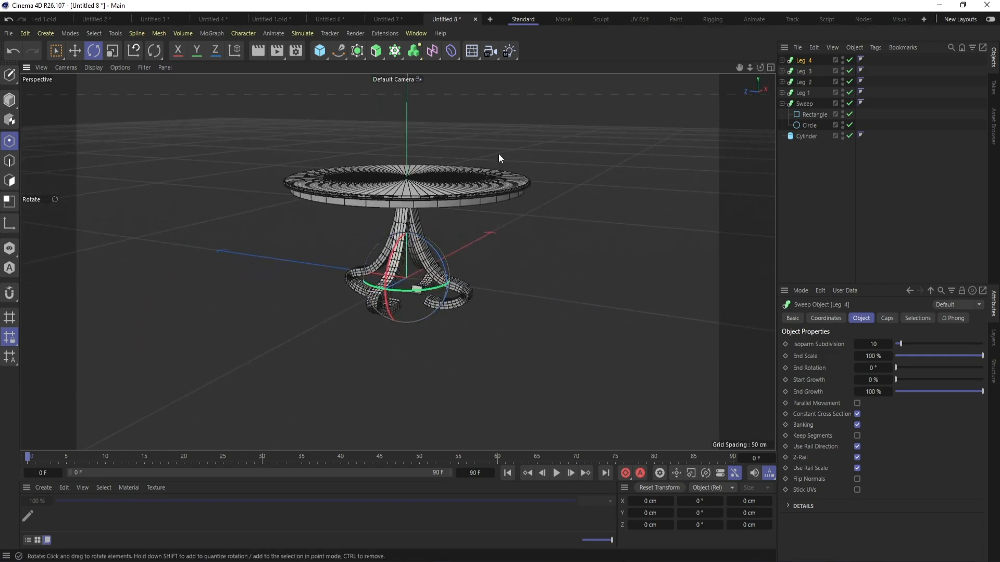
scroll(511, 318, "up", 2)
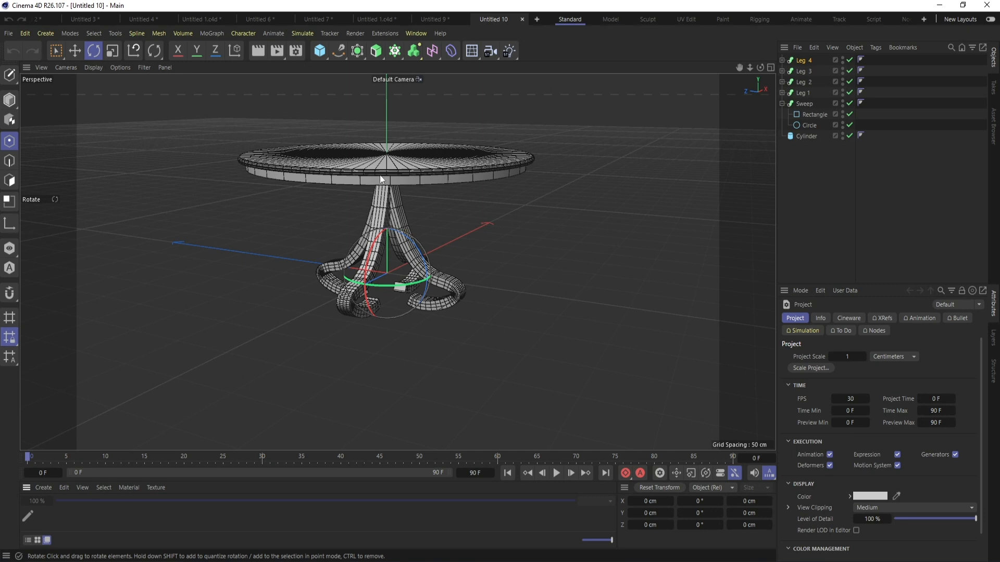
left_click(320, 51)
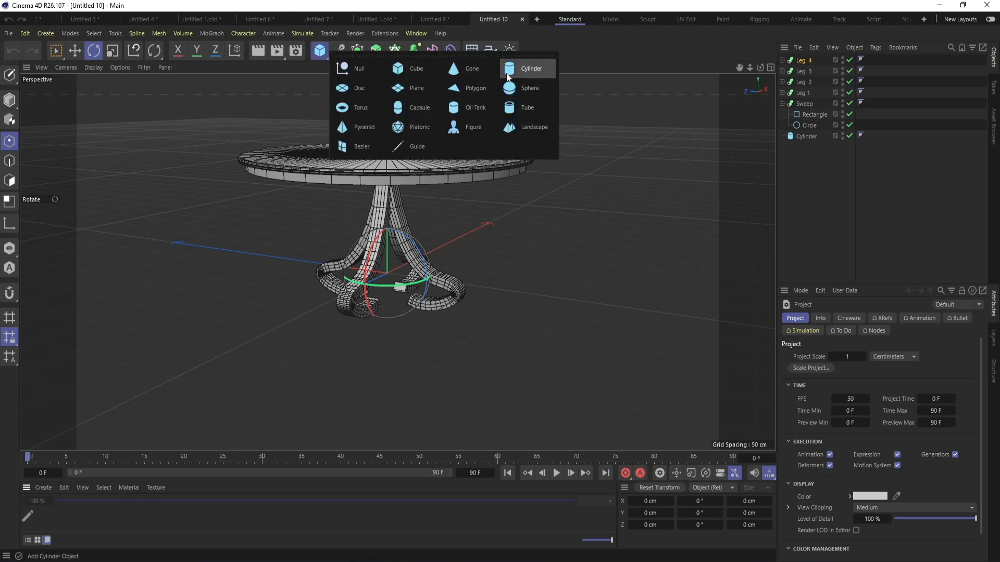
left_click(531, 69)
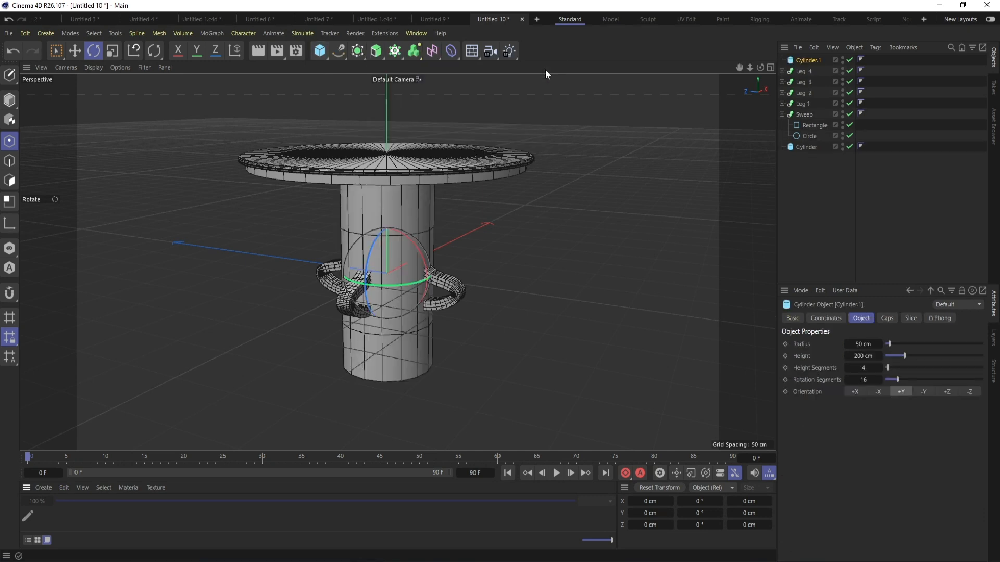
left_click(9, 102)
left_click(75, 50)
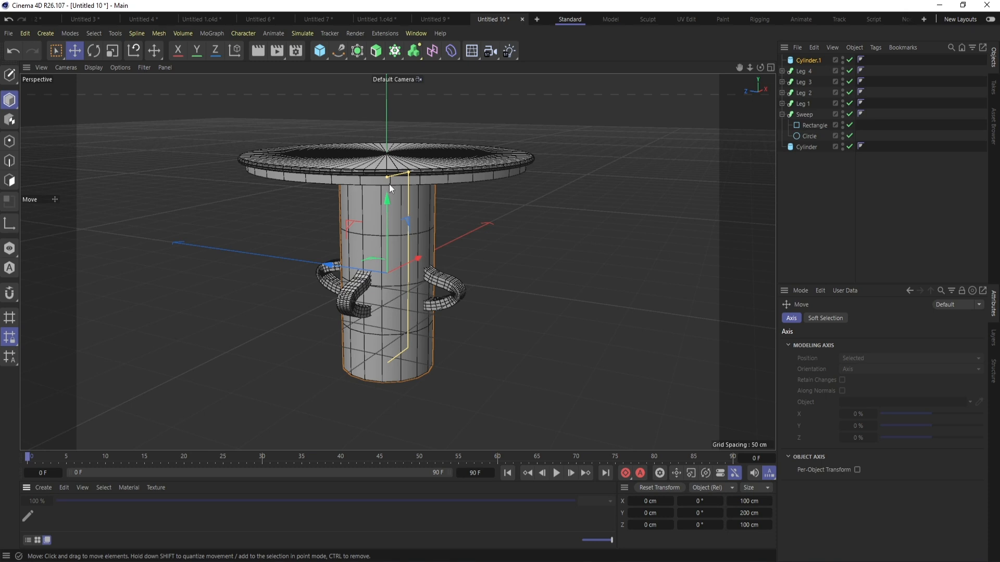
left_click_drag(389, 177, 388, 261)
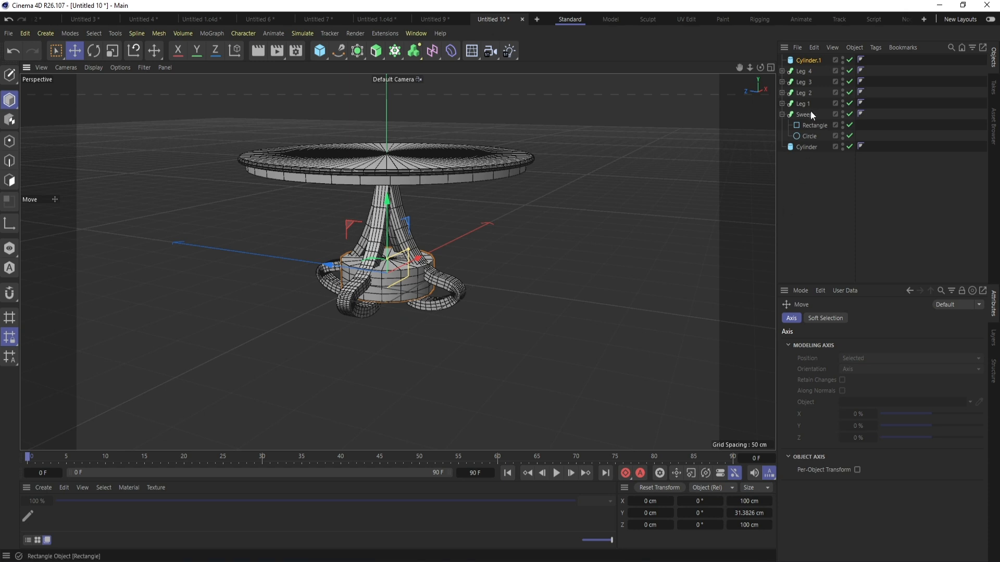
left_click(802, 60)
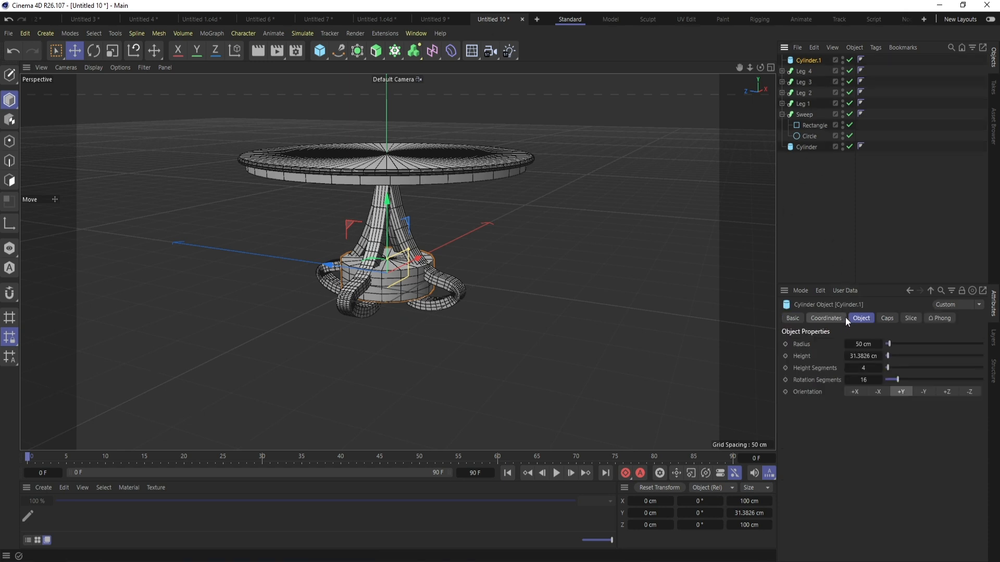
left_click_drag(389, 264, 390, 270)
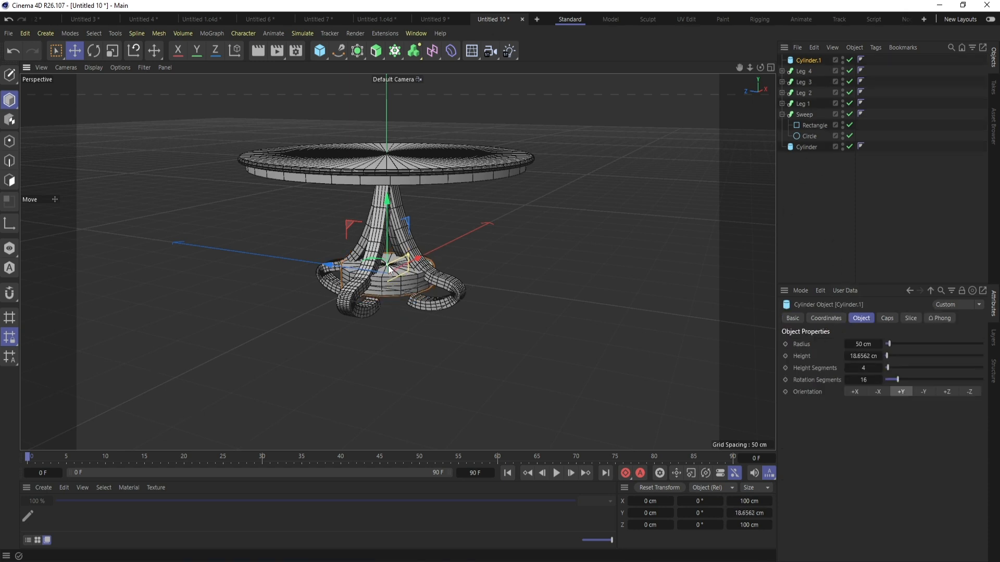
- Set the new cylinder's radius to 30 cm, then flatten it to about 8.2 cm high and raise it to about 30 cm on Y
left_click(863, 344)
type("30")
key("Return")
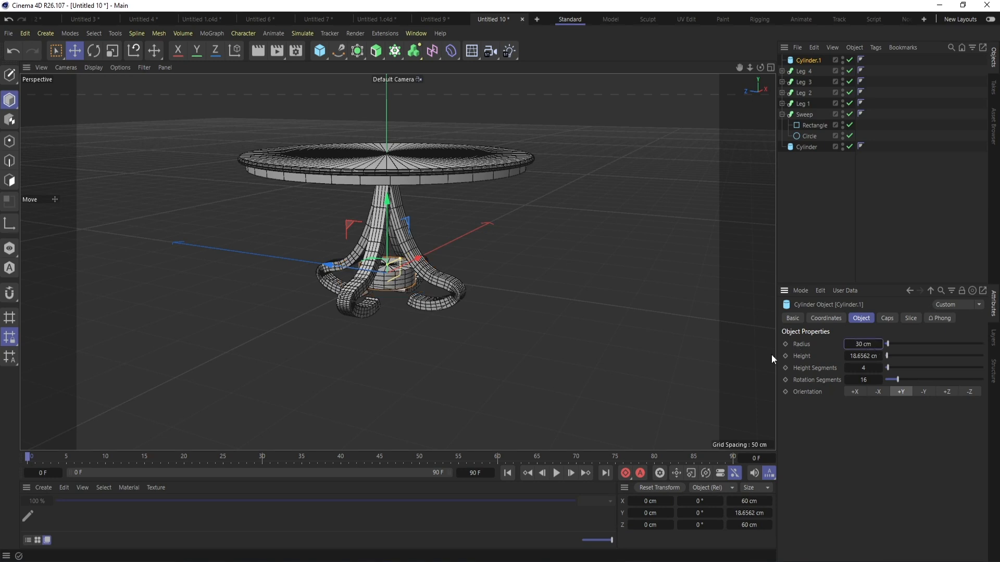
left_click_drag(390, 267, 392, 224)
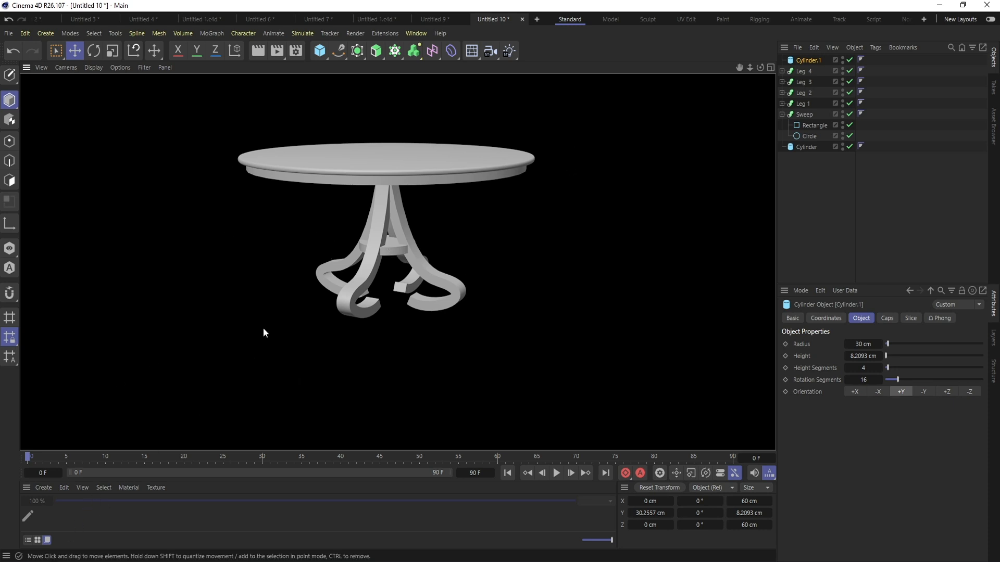
- Create a new default material with no object selected and enlarge the material area to show its preview
left_click(206, 396)
left_click(47, 488)
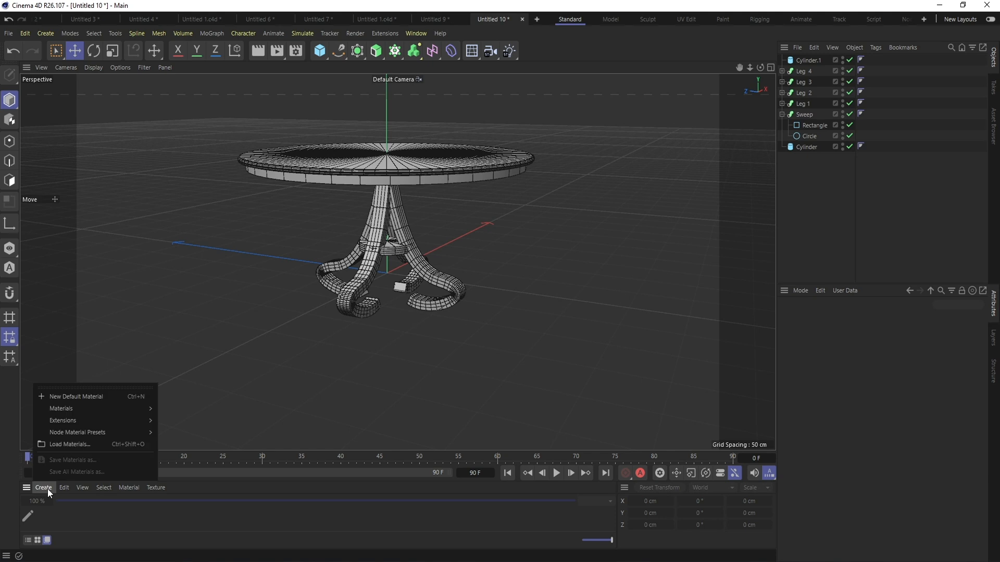
left_click(71, 396)
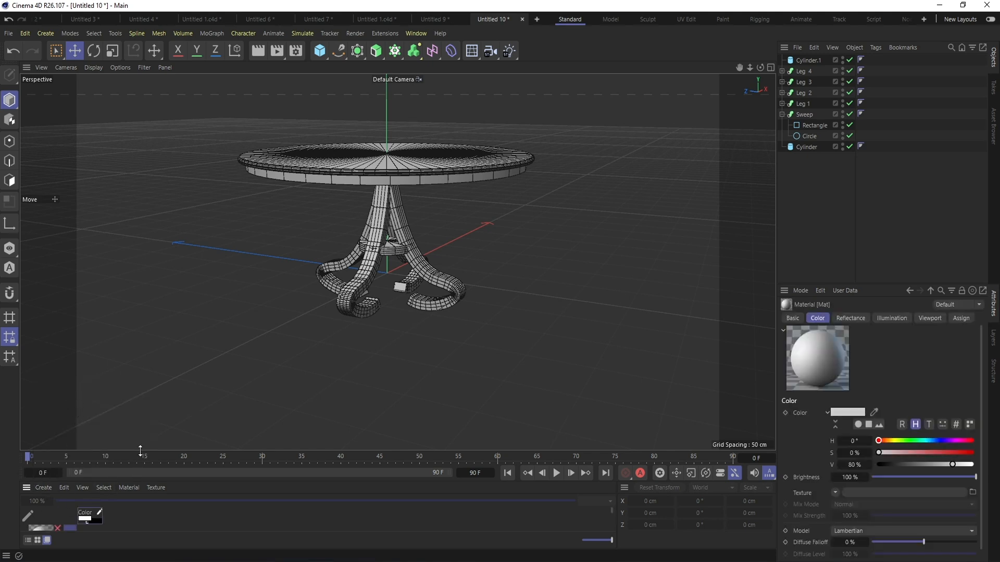
left_click_drag(140, 451, 141, 409)
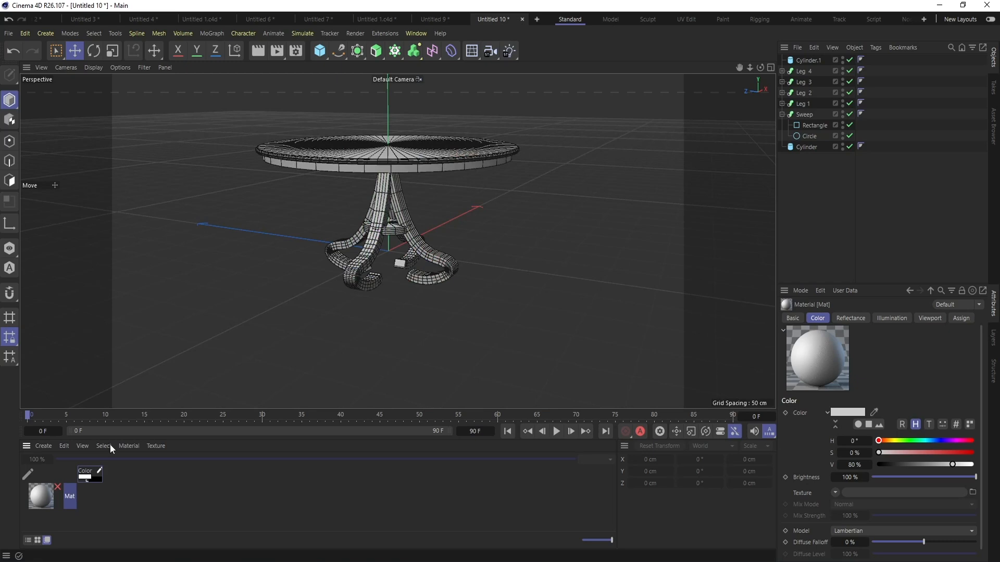
- Load subtle_wood_03_basecolor from the tex folder as the material's Color texture without copying it to the project location
double_click(43, 494)
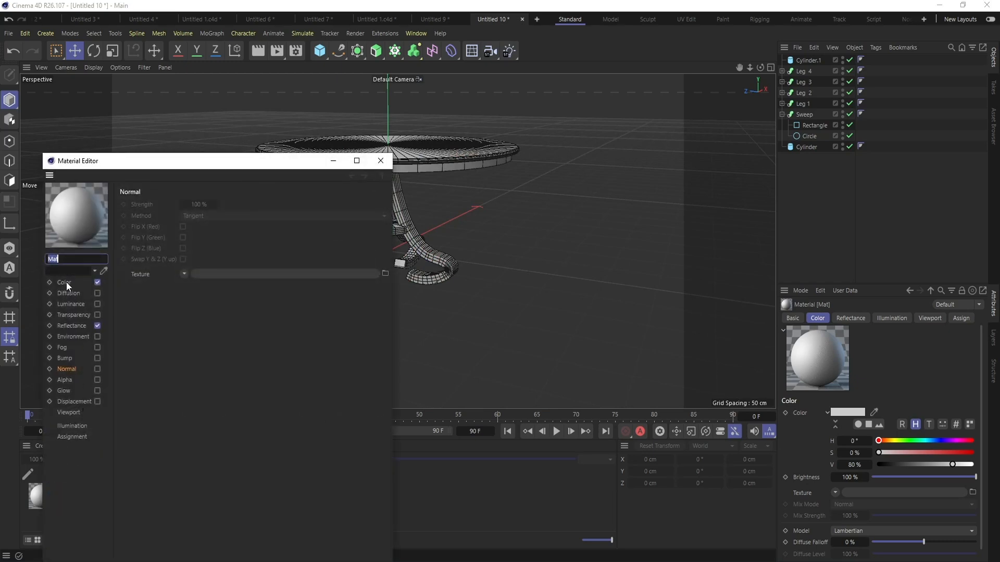
left_click(65, 282)
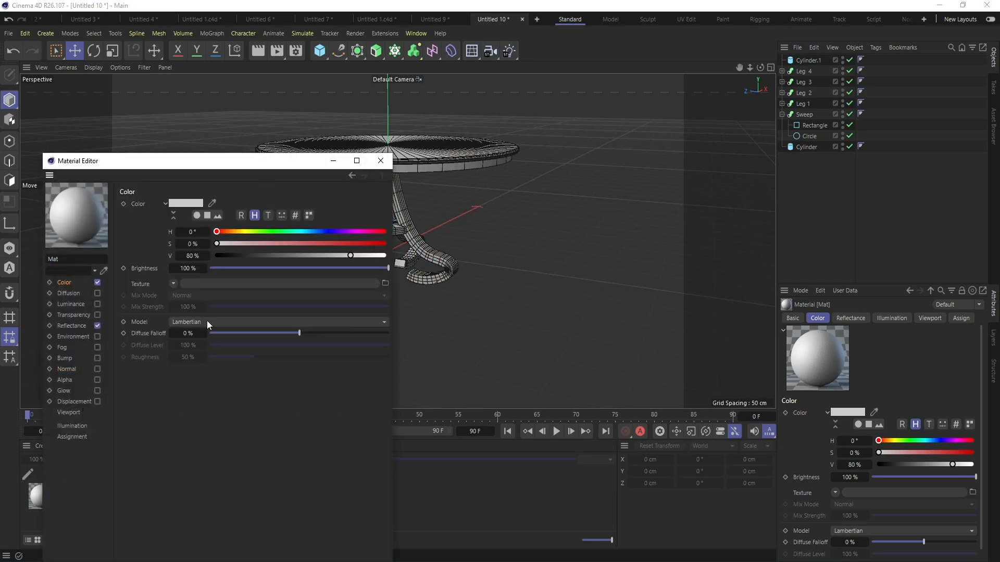
left_click(386, 283)
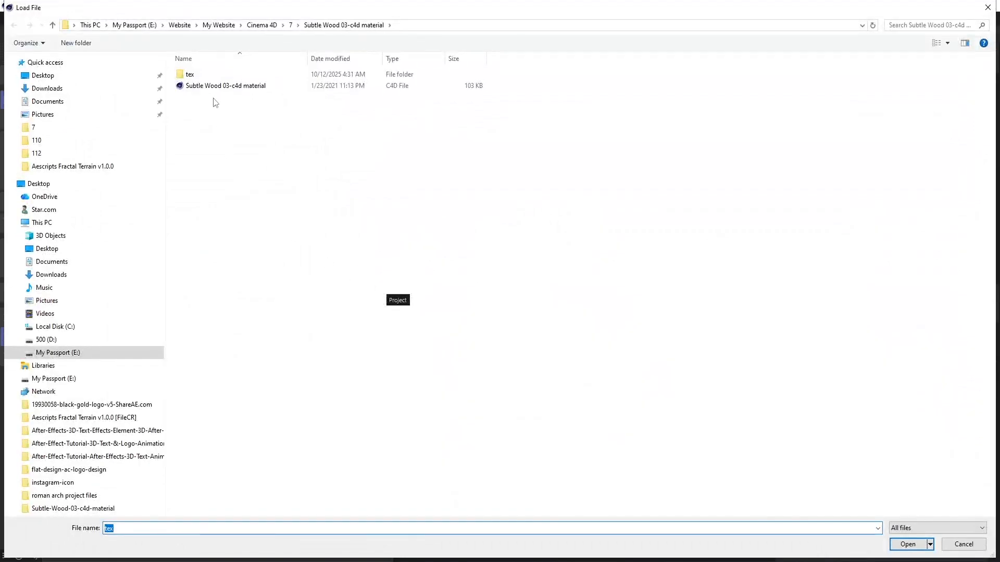
left_click(207, 74)
double_click(206, 74)
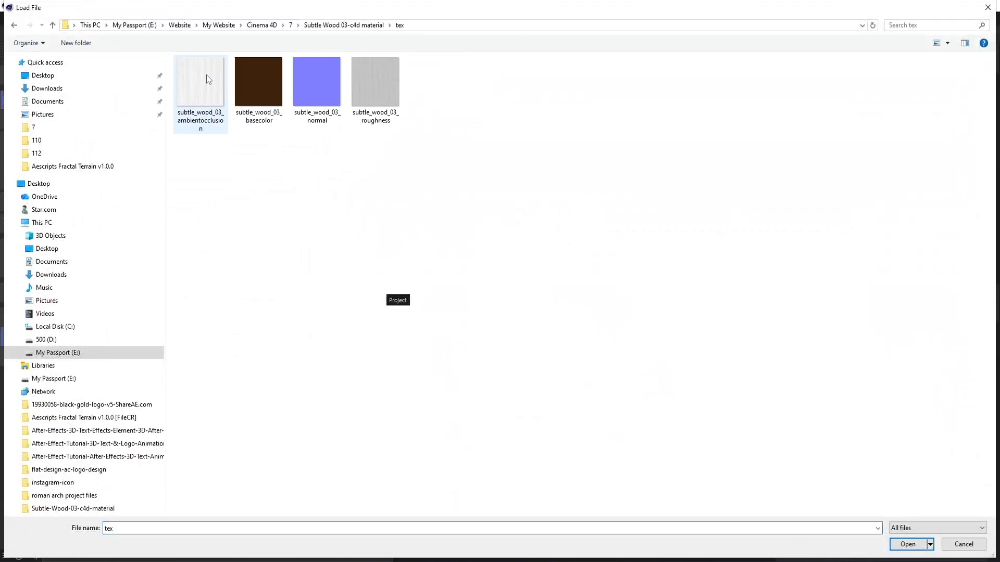
double_click(249, 87)
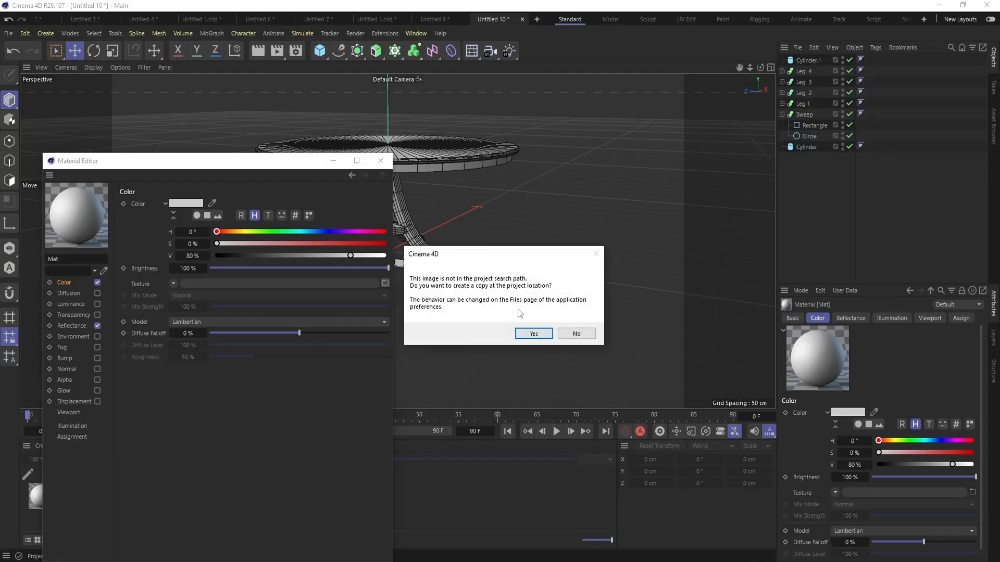
left_click(577, 334)
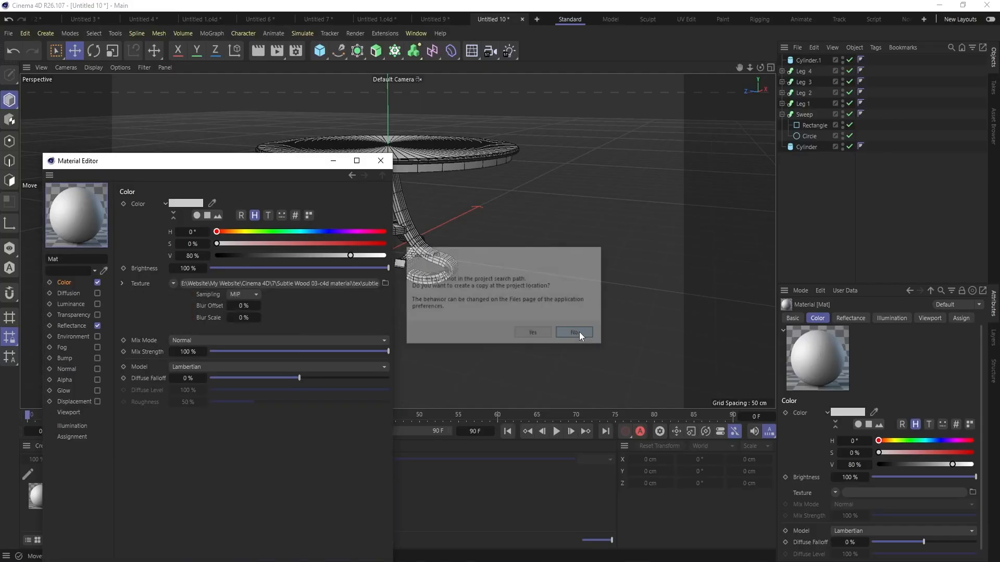
- Enable the material's Normal channel and load subtle_wood_03_normal into it without copying the image, then close the Material Editor
left_click(97, 370)
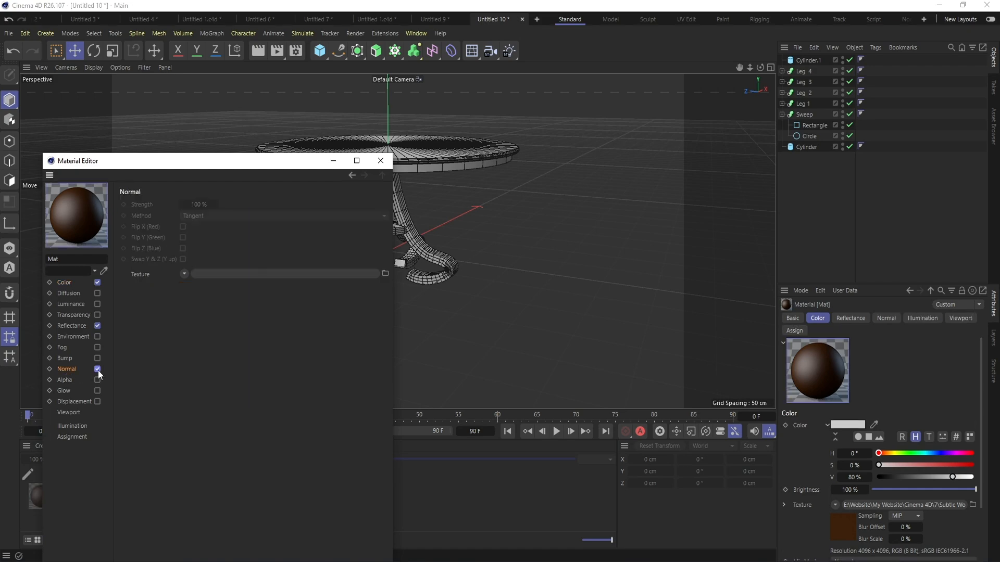
left_click(385, 273)
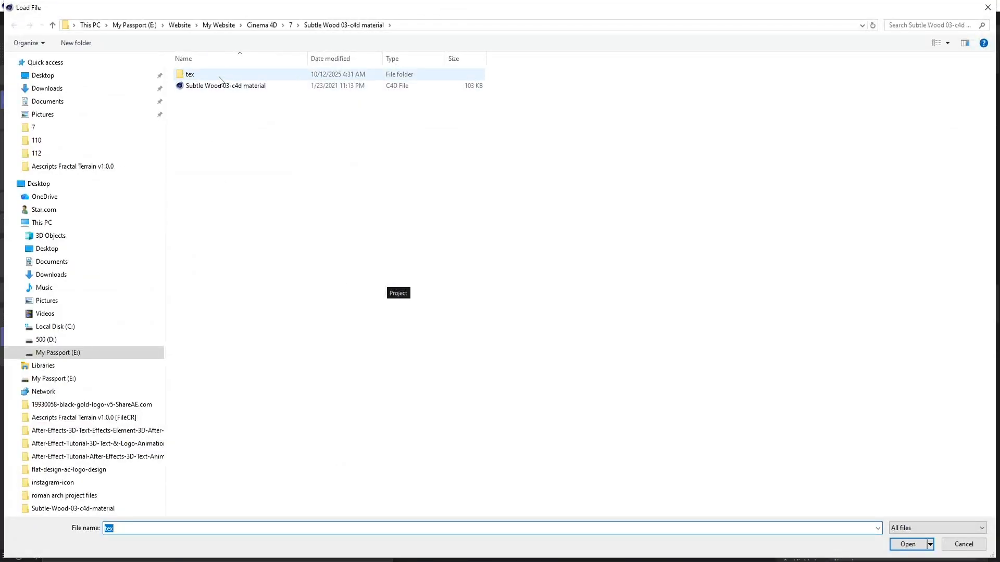
double_click(189, 74)
left_click(323, 90)
double_click(323, 86)
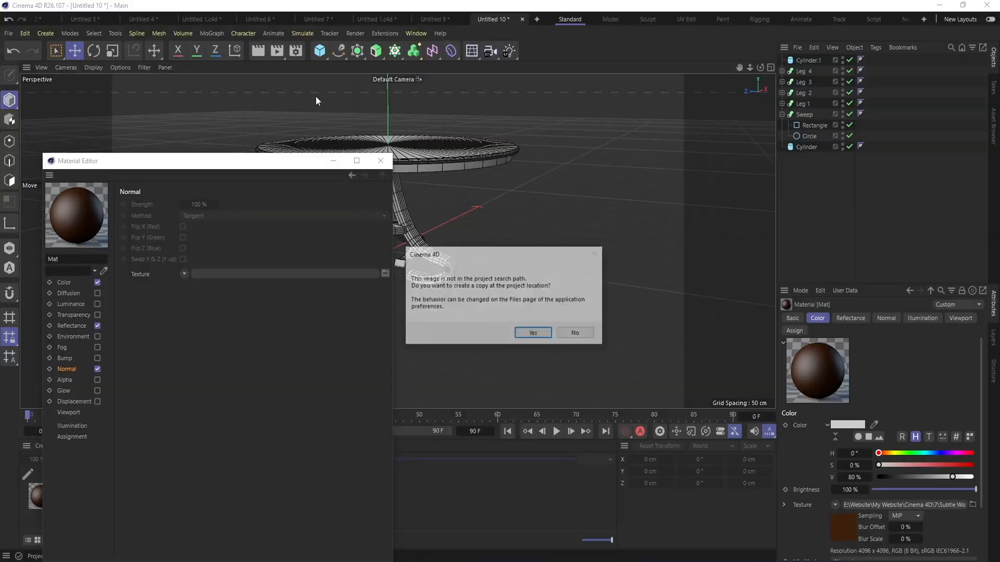
left_click(578, 332)
left_click(386, 165)
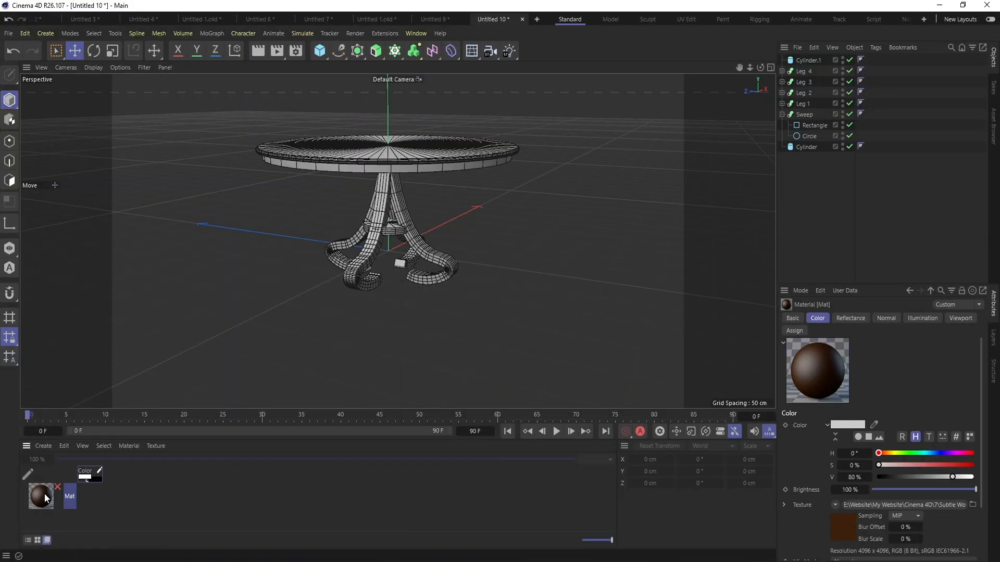
- Apply the wood material to the tabletop, the swept ring, all four legs and the small cylinder, and render the perspective view
left_click_drag(45, 498, 804, 150)
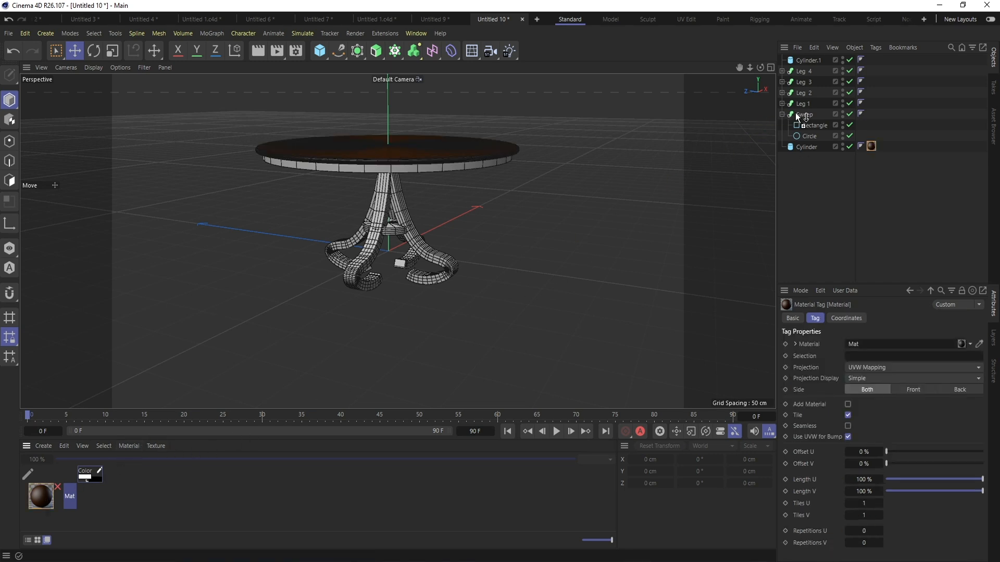
left_click_drag(795, 114, 804, 103)
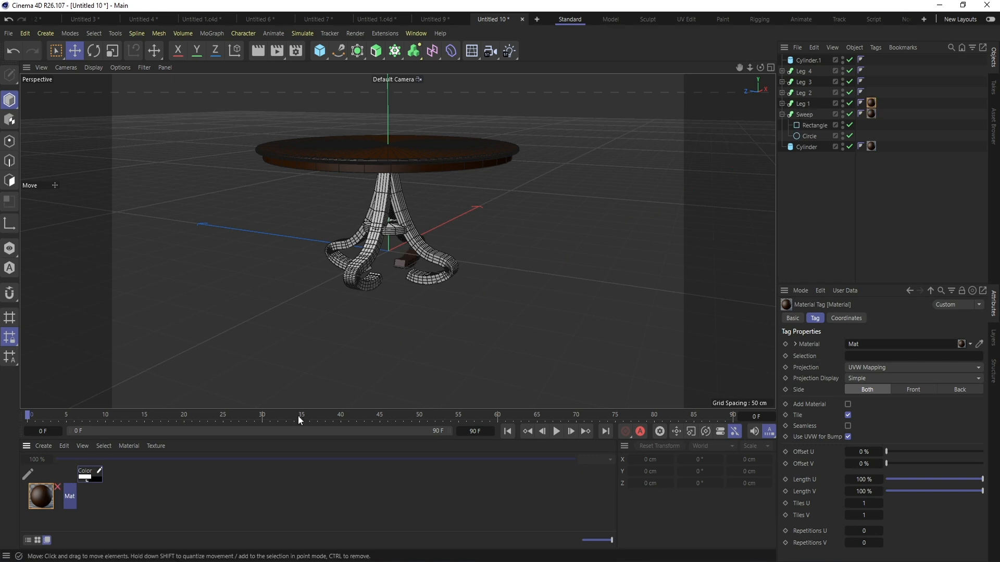
left_click_drag(786, 147, 812, 94)
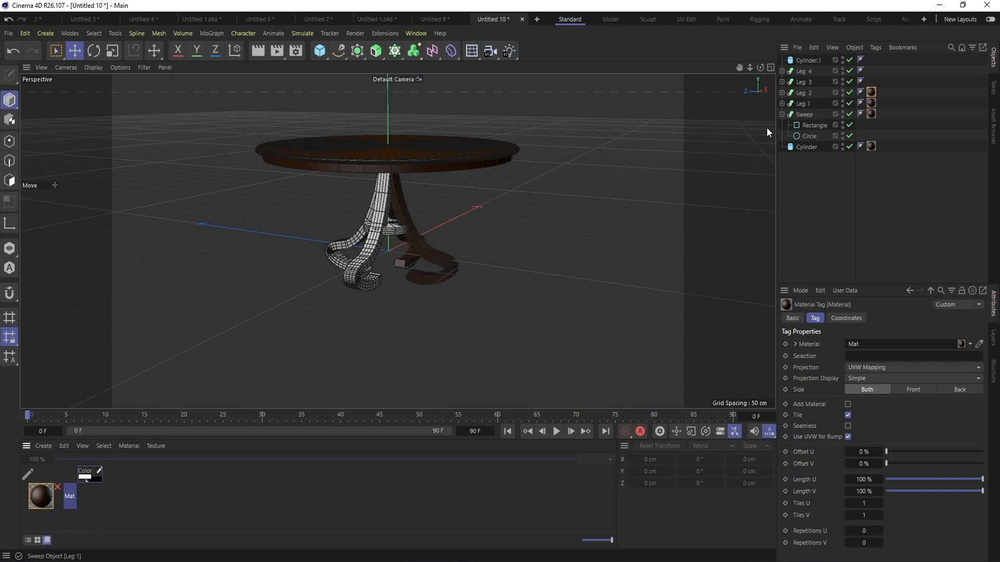
left_click_drag(426, 301, 804, 83)
left_click_drag(87, 465, 805, 71)
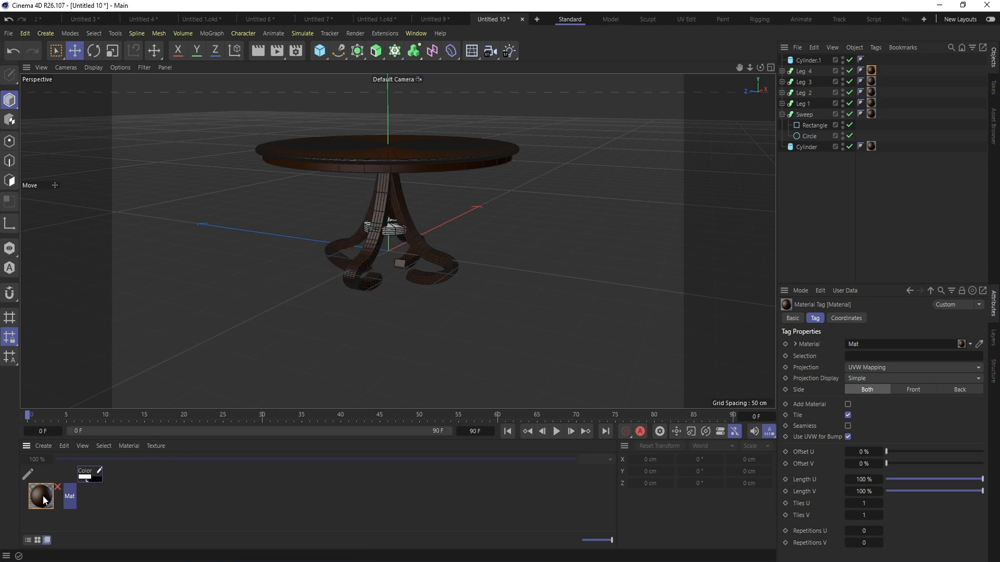
left_click_drag(44, 500, 760, 70)
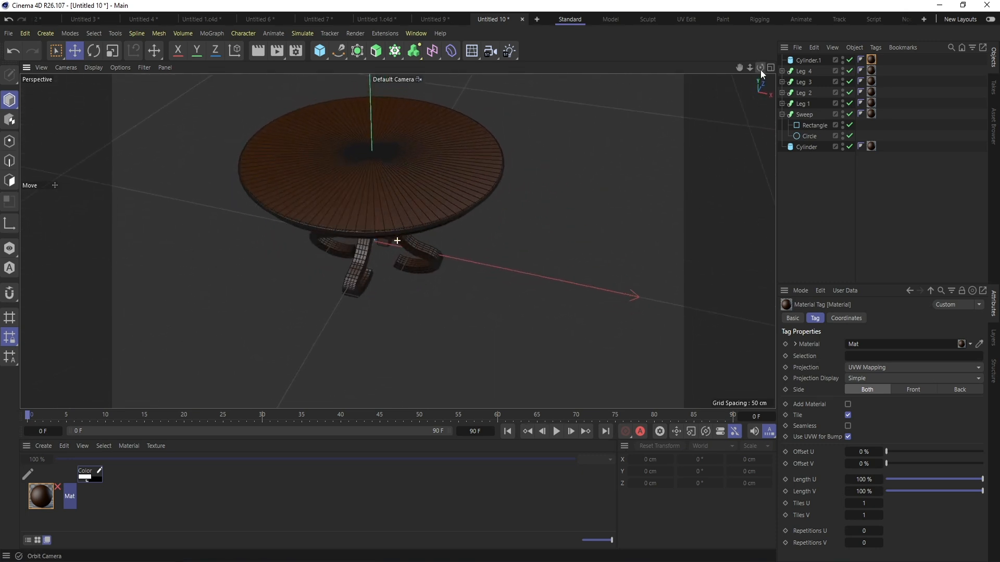
left_click(257, 51)
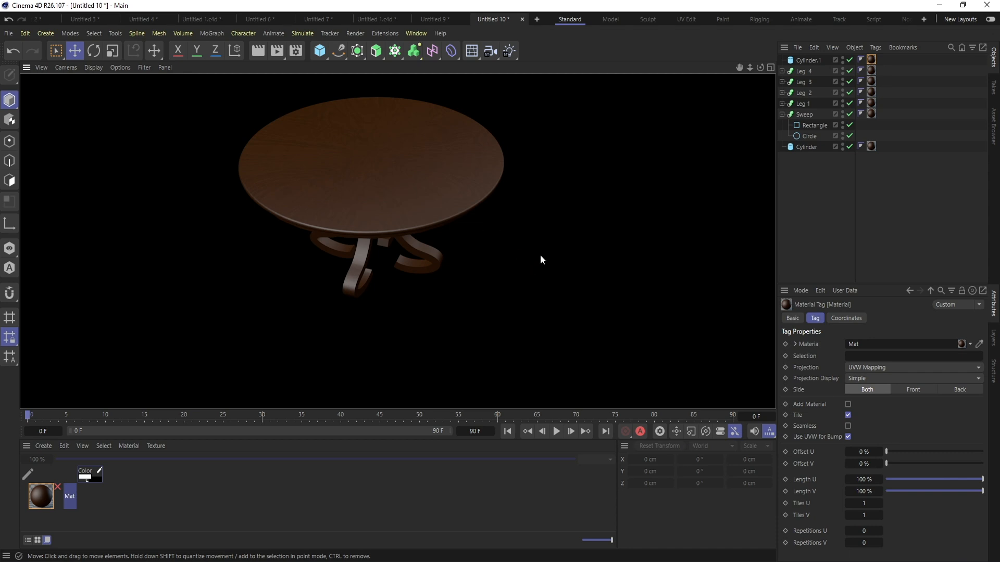